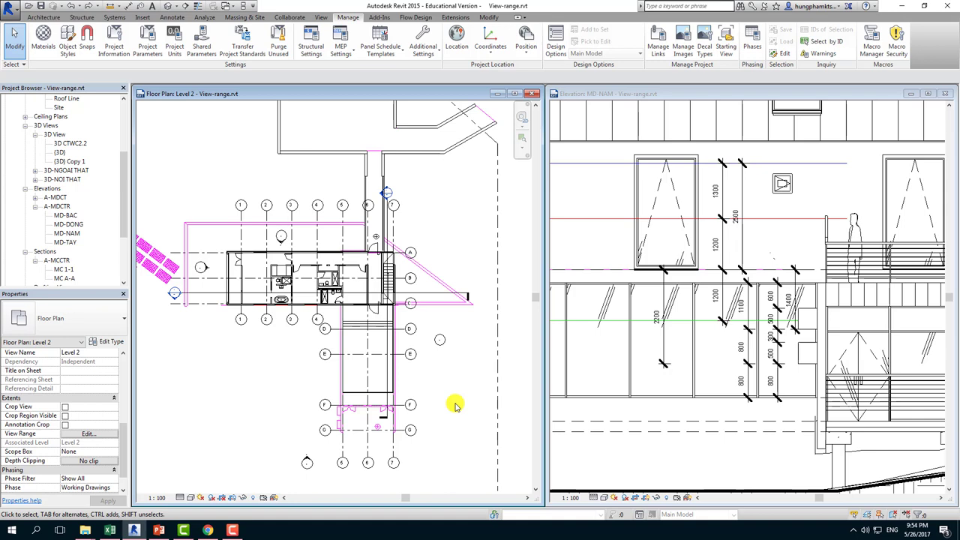
# Step: Open Level 2's View Range and enter a Bottom offset of -1500, with view depth at -2200
pyautogui.click(109, 433)
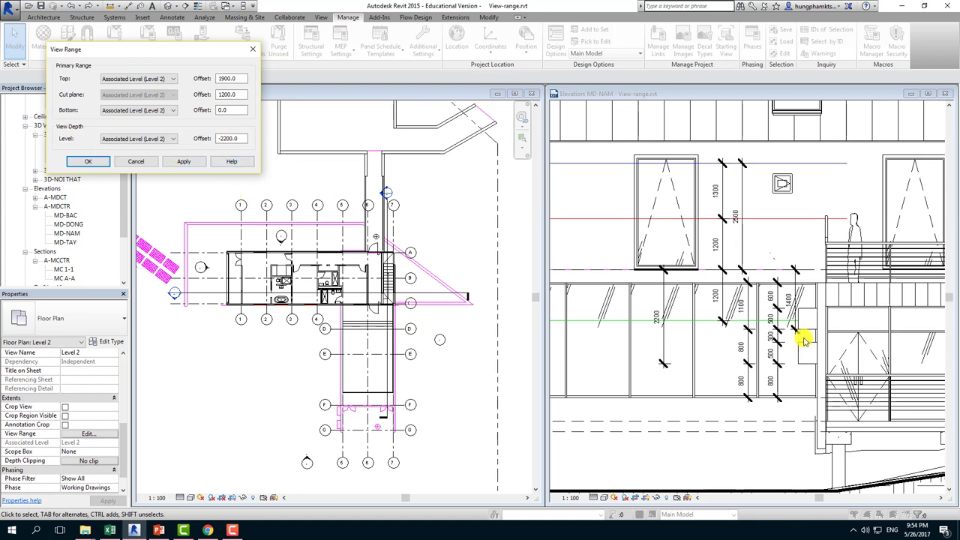
pyautogui.doubleClick(239, 135)
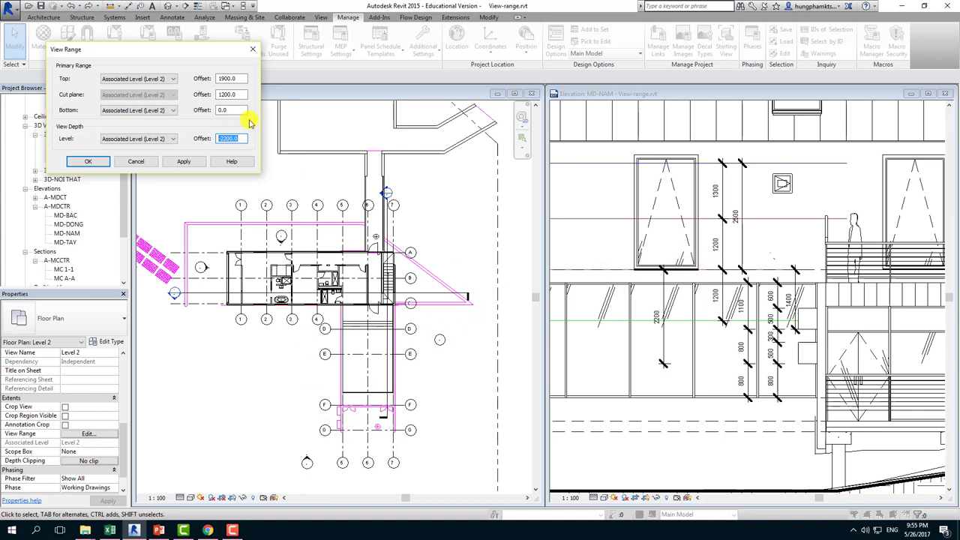
pyautogui.doubleClick(229, 110)
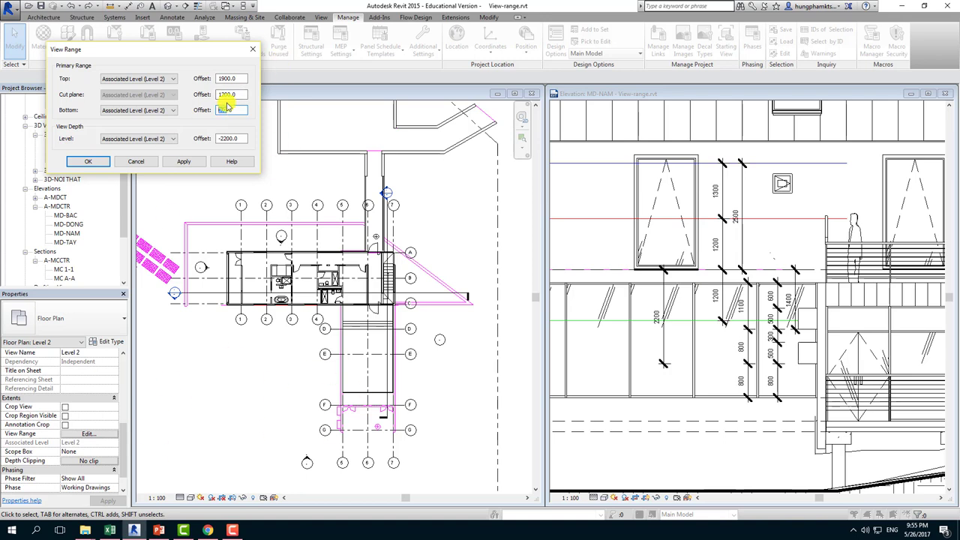
pyautogui.write('-')
pyautogui.write('1500')
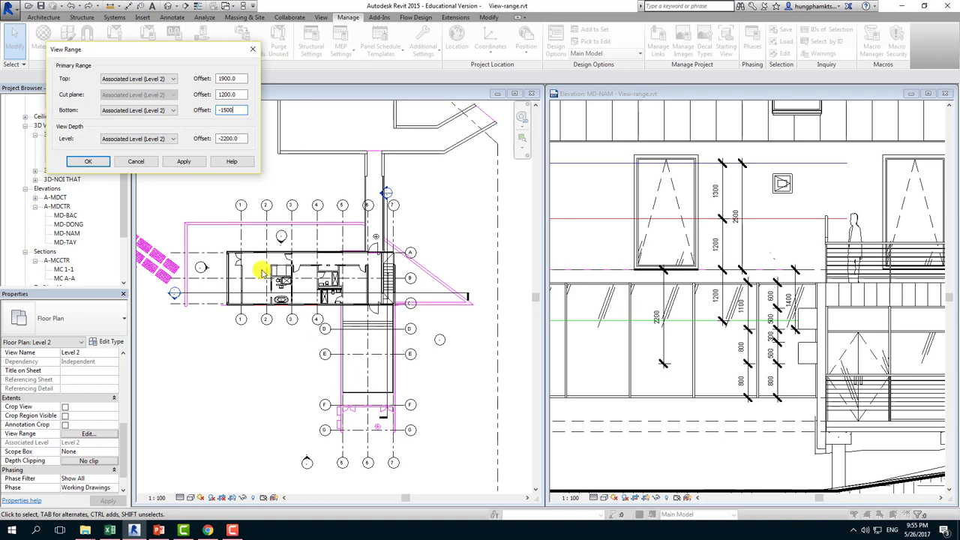
# Step: Apply the -1500 Bottom offset, compare it against 0, then reapply -1500
pyautogui.click(178, 162)
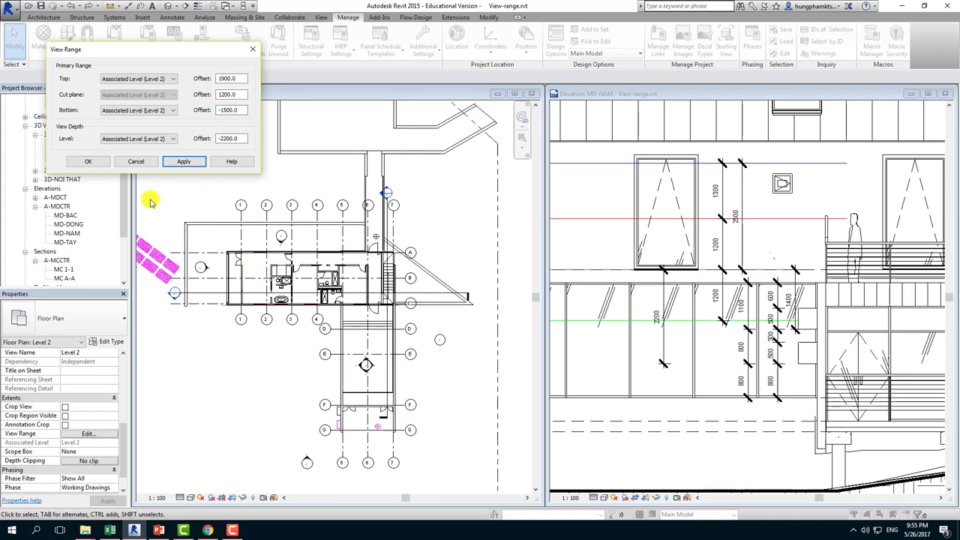
pyautogui.moveTo(245, 110); pyautogui.dragTo(170, 95)
pyautogui.write('0')
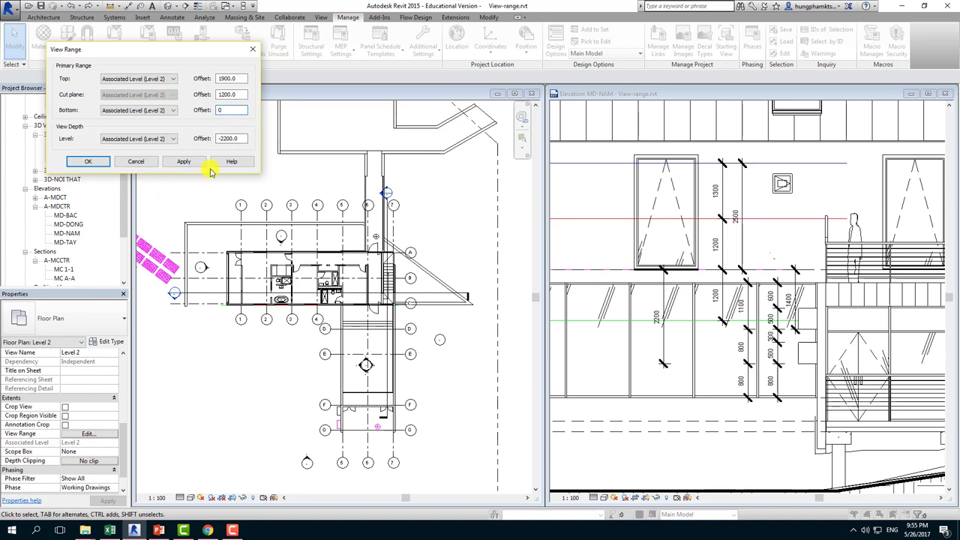
pyautogui.click(185, 160)
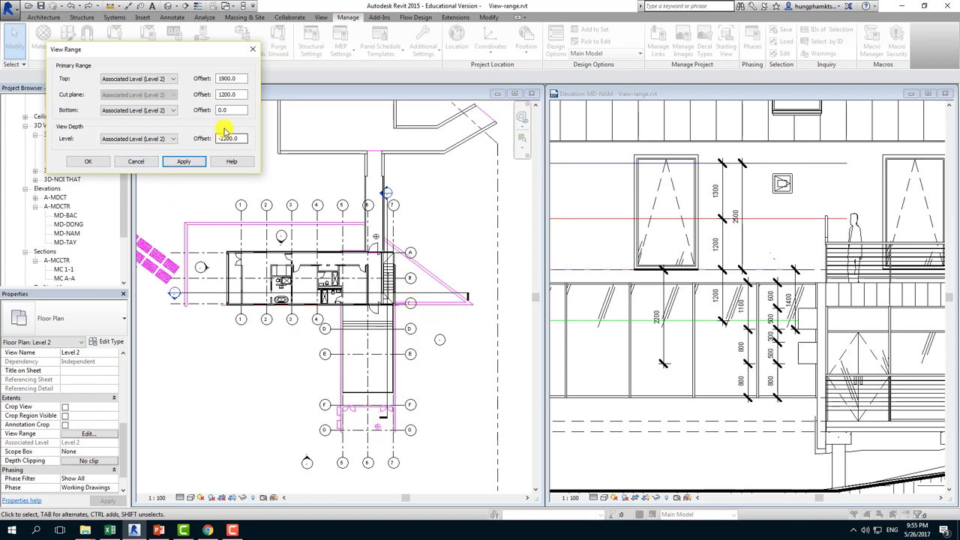
pyautogui.doubleClick(229, 109)
pyautogui.write('-1500')
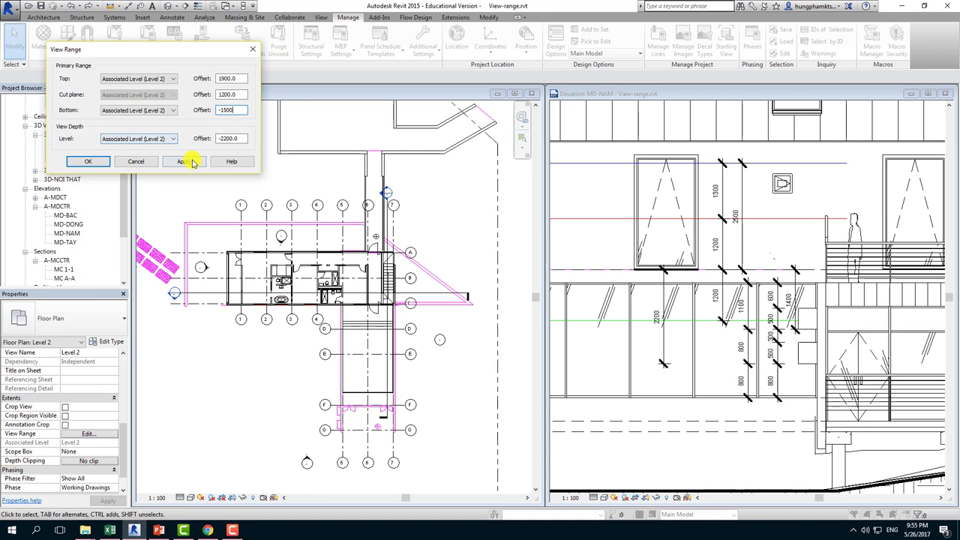
pyautogui.click(184, 162)
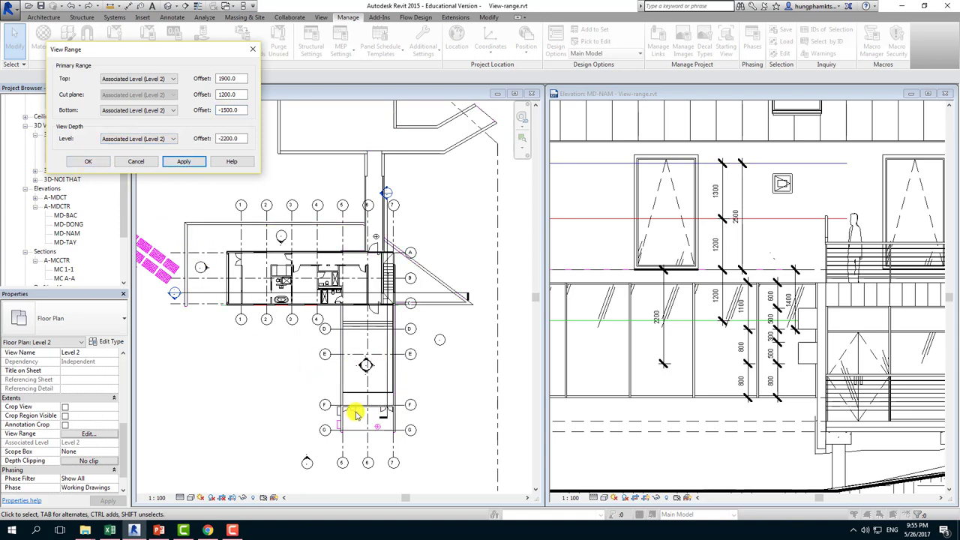
# Step: Accept the View Range settings and zoom around the elevation view
pyautogui.click(85, 160)
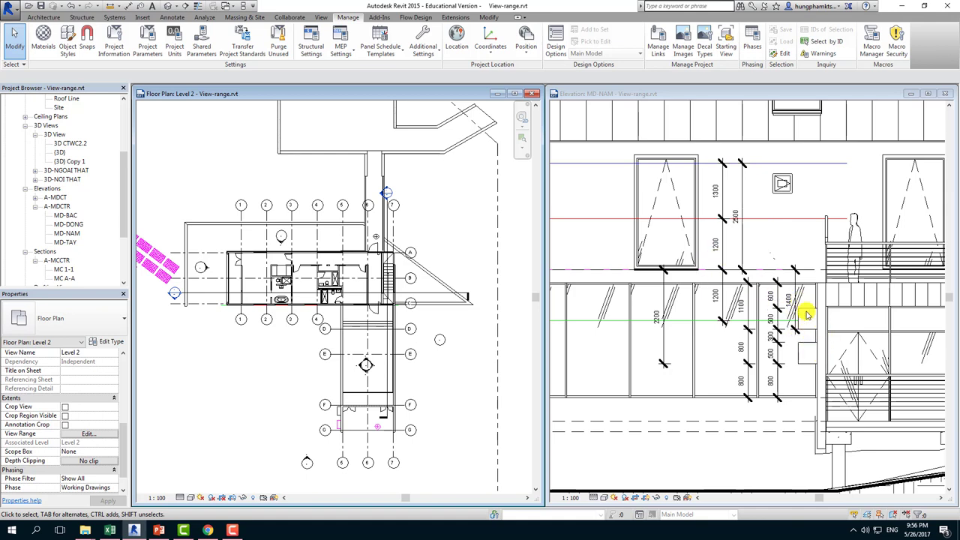
pyautogui.click(809, 315)
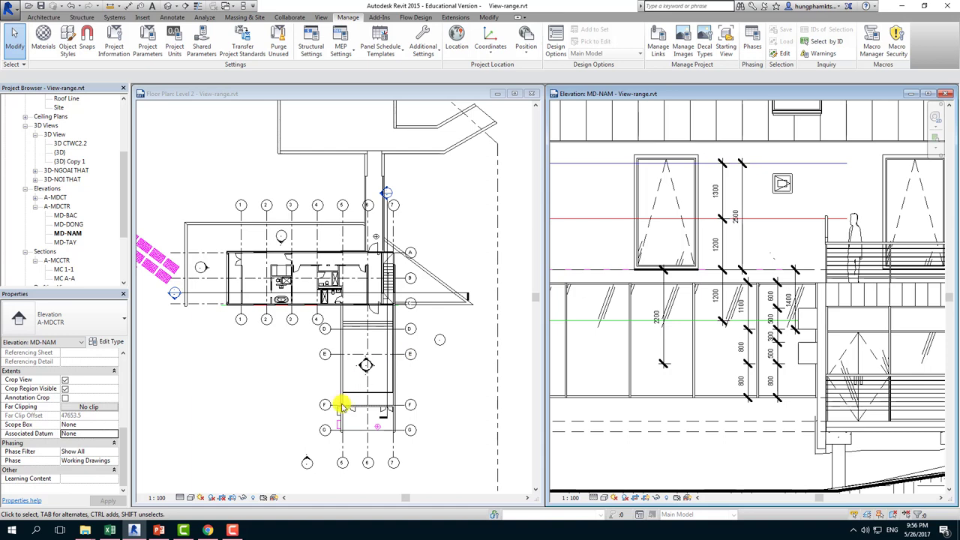
pyautogui.scroll(3, 339, 411)
pyautogui.scroll(3, 337, 421)
pyautogui.scroll(1, 322, 398)
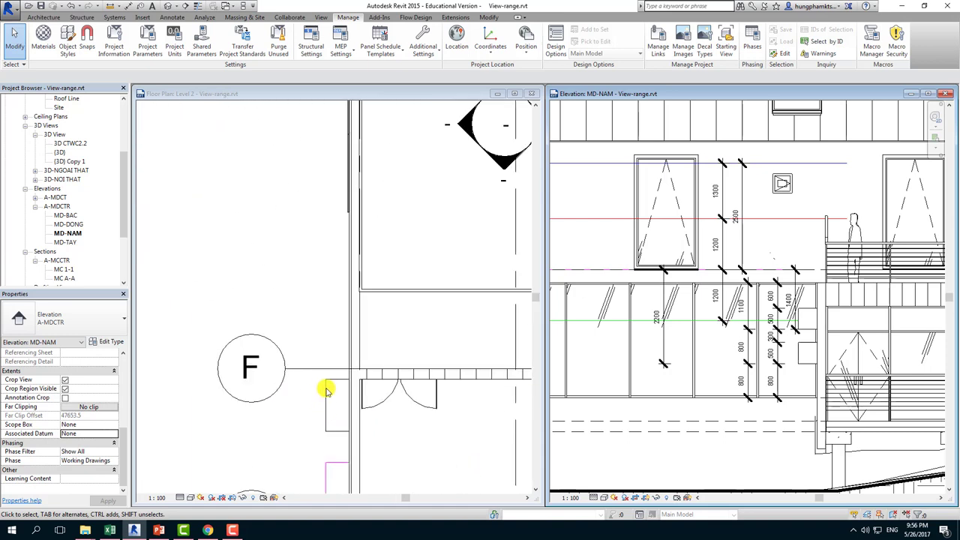
pyautogui.scroll(-1, 327, 390)
pyautogui.scroll(-1, 338, 343)
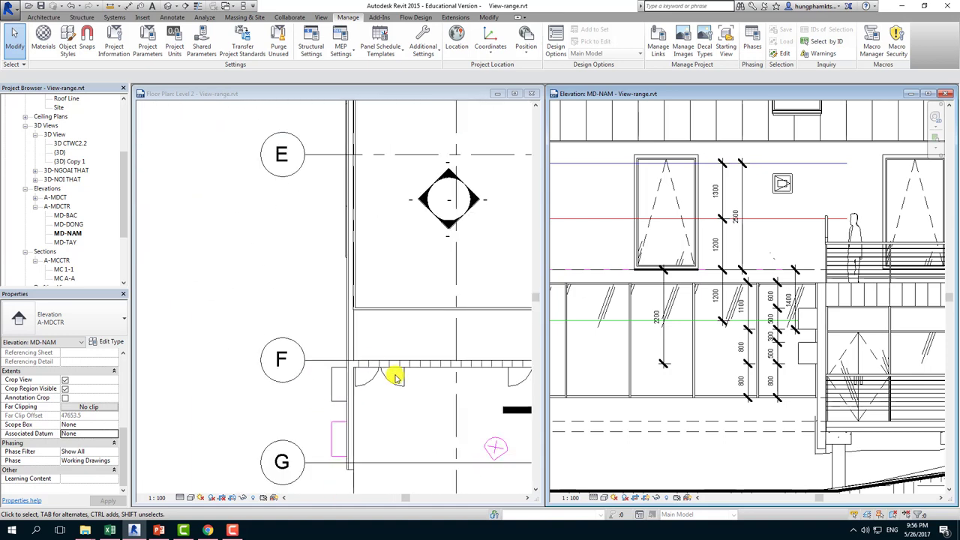
# Step: Pan the Level 2 plan to show grids D to F, then open Object Styles
pyautogui.click(379, 315)
pyautogui.scroll(-1, 375, 325)
pyautogui.moveTo(422, 253); pyautogui.dragTo(348, 358, button='middle')
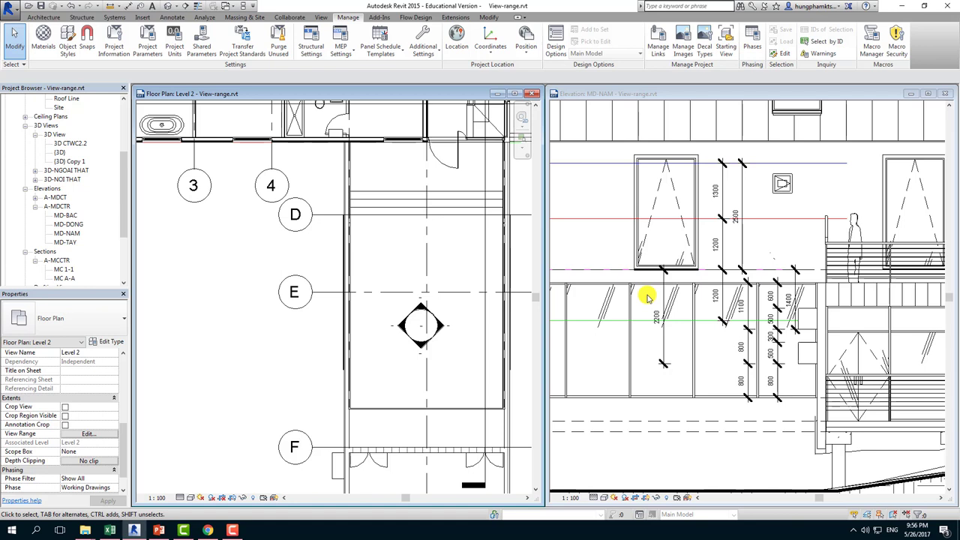
pyautogui.keyDown('ctrl'); pyautogui.scroll(-5, 335, 330); pyautogui.keyUp('ctrl')
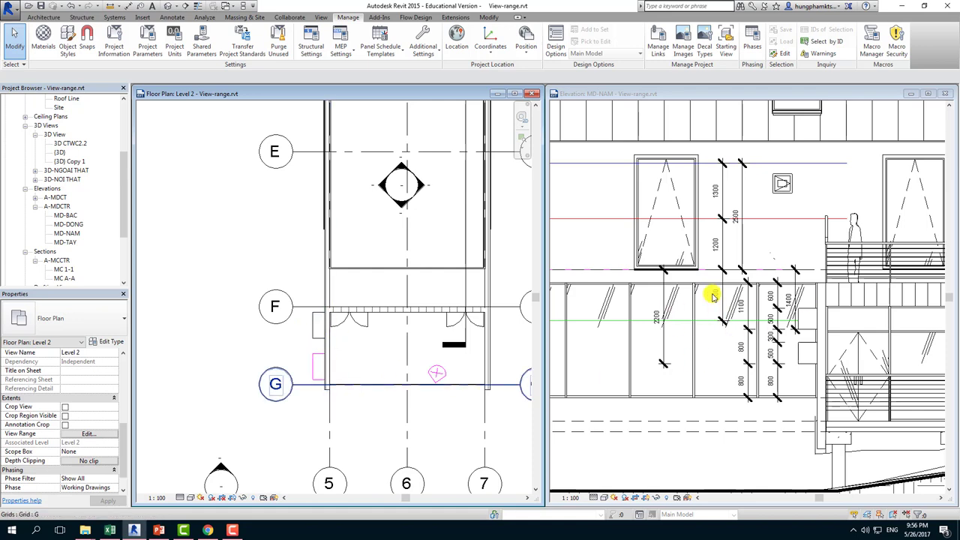
pyautogui.scroll(-3, 343, 307)
pyautogui.scroll(-1, 370, 337)
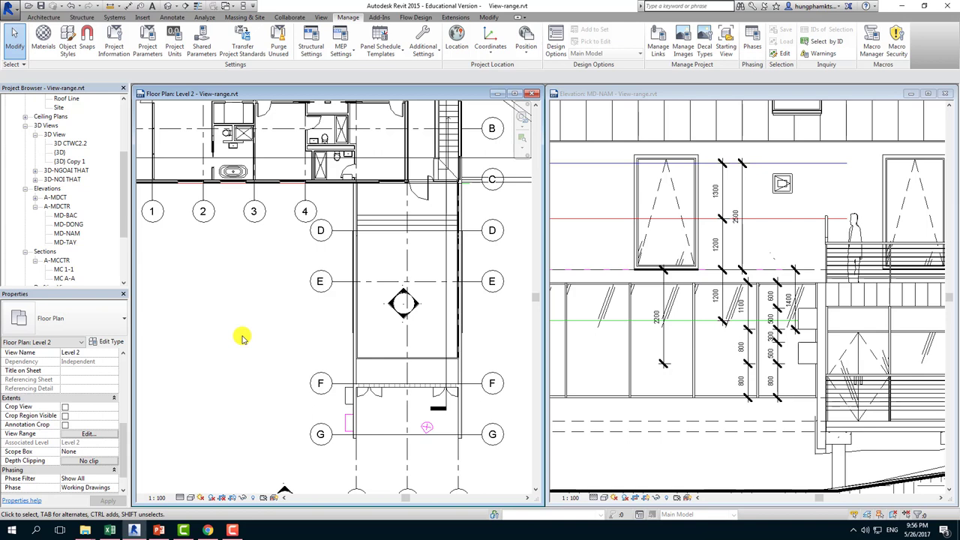
pyautogui.click(68, 38)
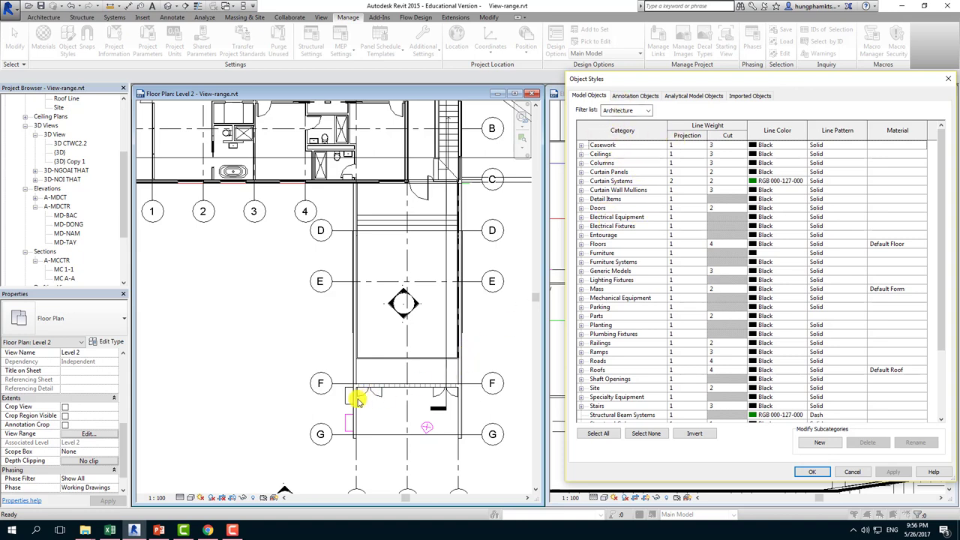
# Step: Close Object Styles and inspect the casework piece near grid F
pyautogui.click(949, 82)
pyautogui.click(344, 395)
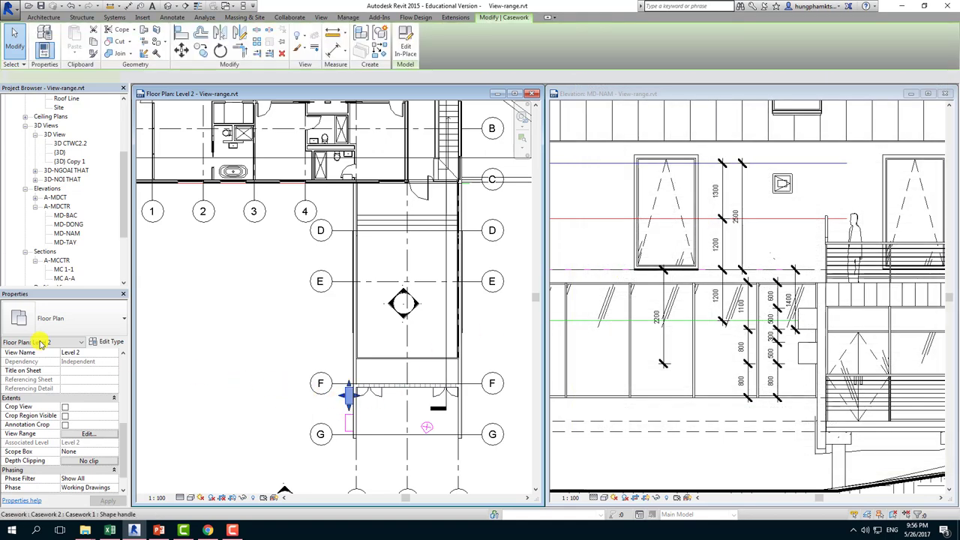
pyautogui.click(252, 337)
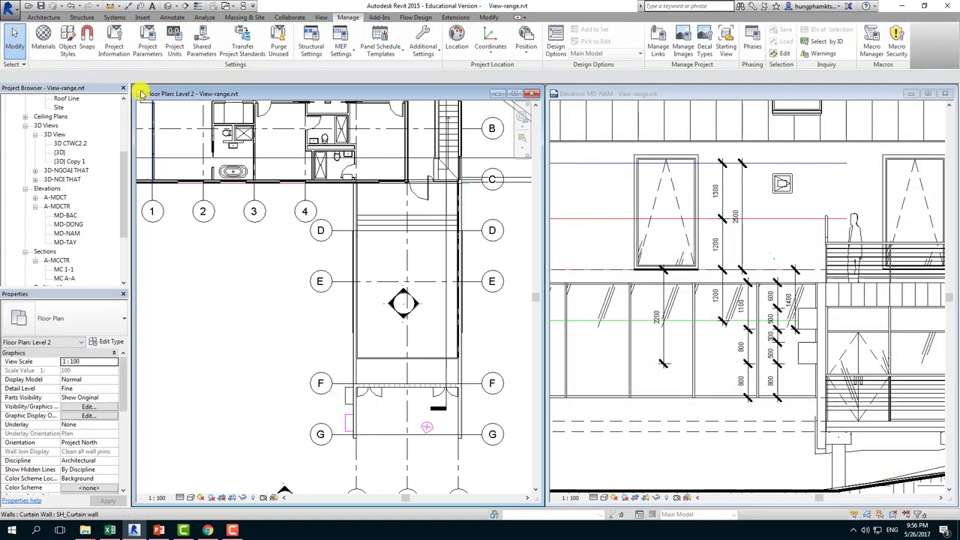
# Step: Change the Casework line colour to Blue in Object Styles, apply, and close
pyautogui.click(66, 42)
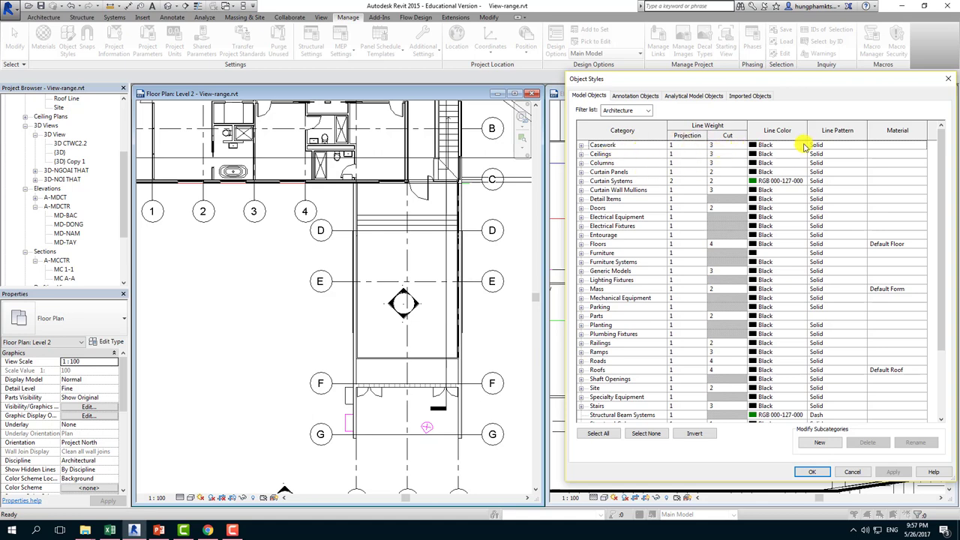
pyautogui.click(786, 147)
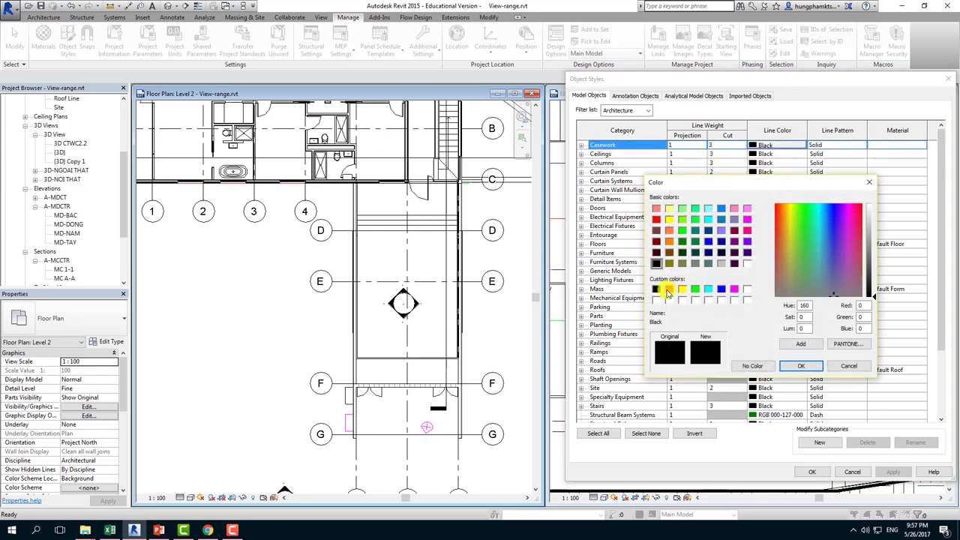
pyautogui.click(669, 289)
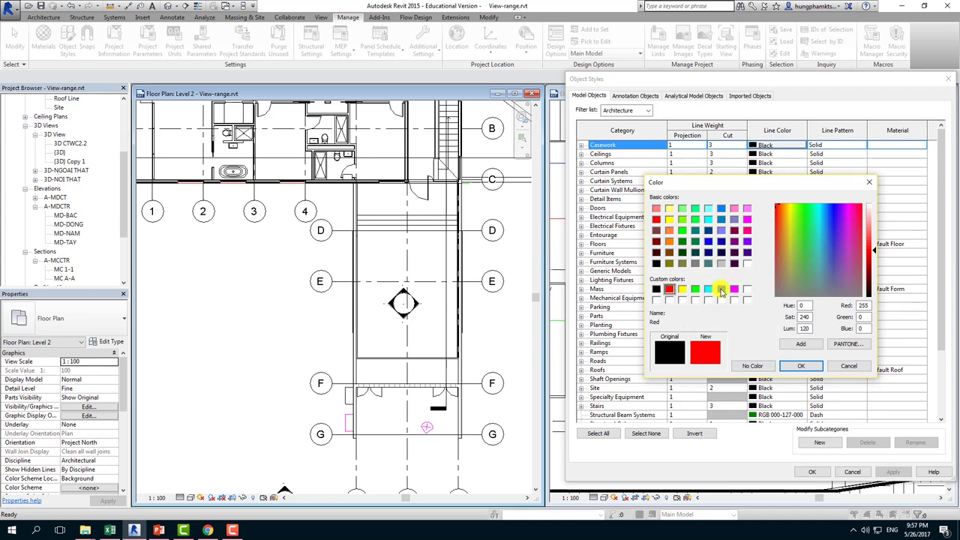
pyautogui.click(721, 289)
pyautogui.click(799, 367)
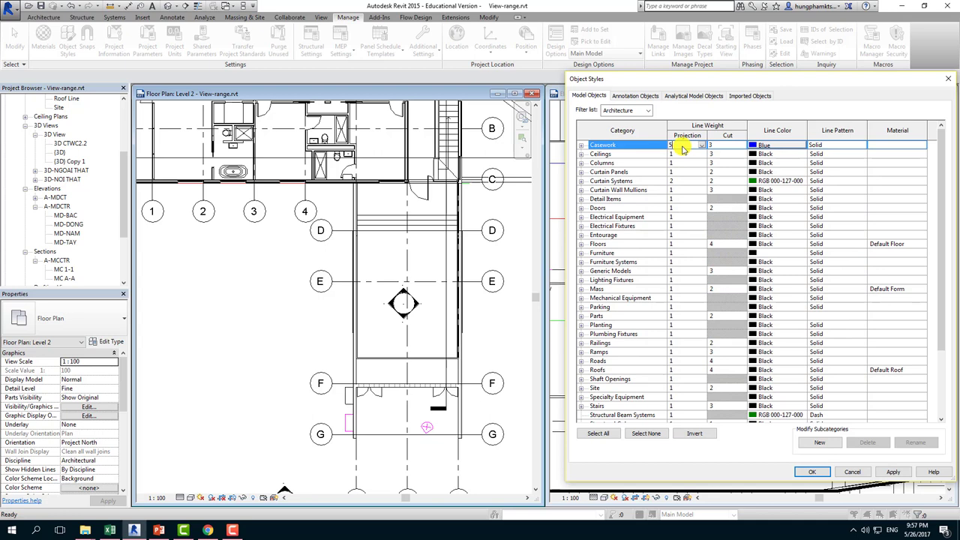
pyautogui.click(889, 473)
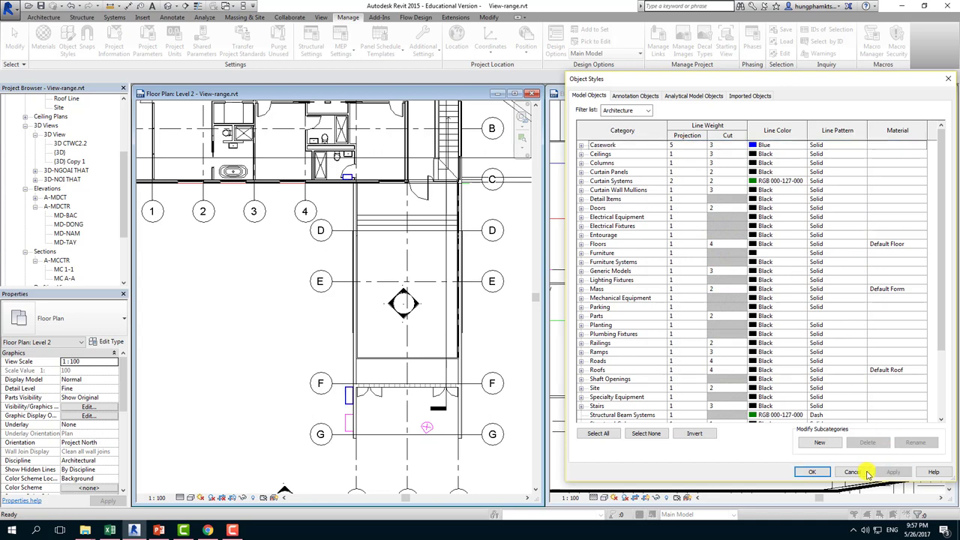
pyautogui.click(826, 475)
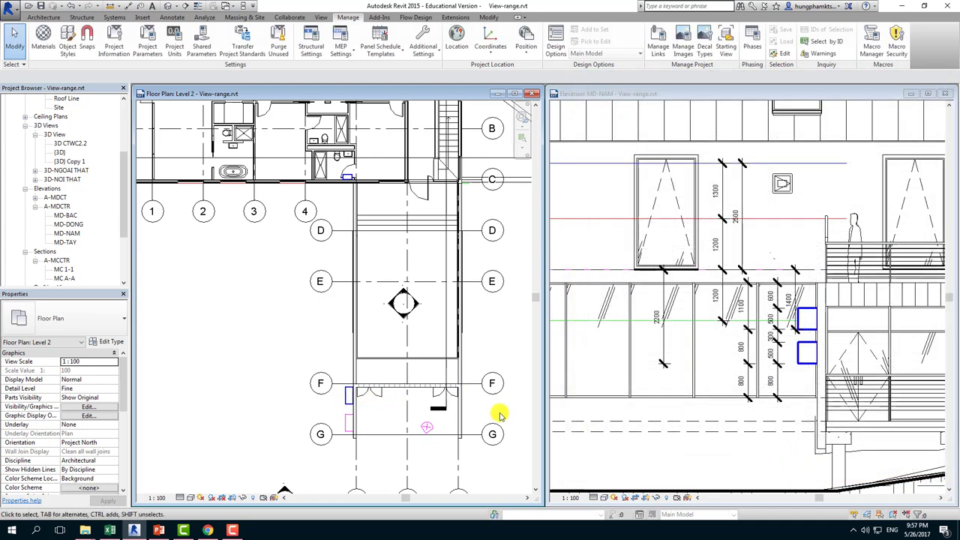
# Step: Zoom and pan the Level 2 plan to grids D–G, then reopen Object Styles
pyautogui.scroll(2, 367, 398)
pyautogui.scroll(2, 322, 397)
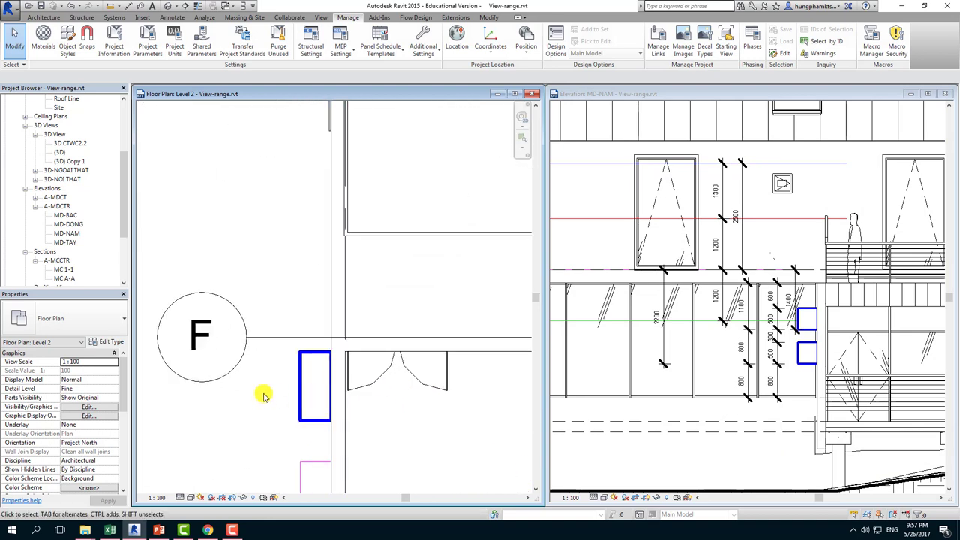
pyautogui.scroll(2, 278, 360)
pyautogui.scroll(-2, 296, 333)
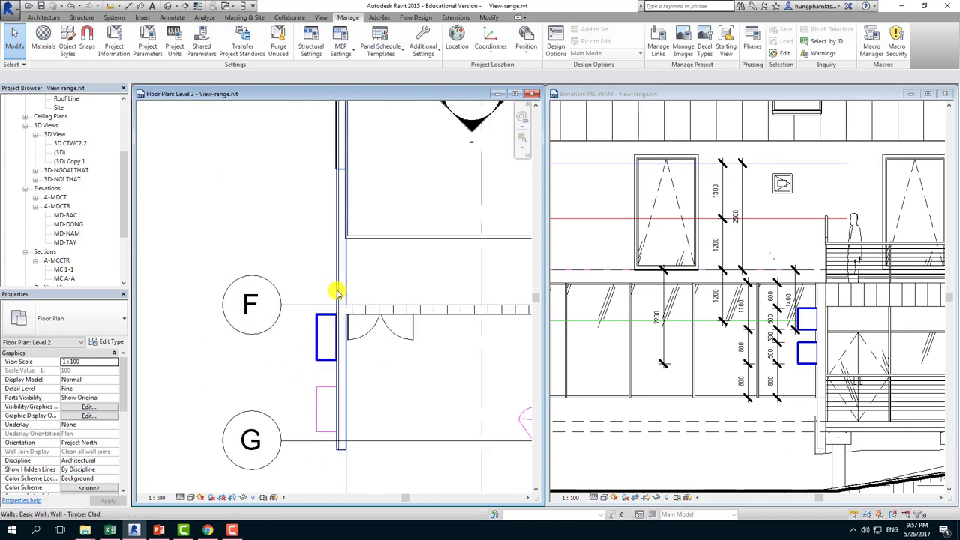
pyautogui.scroll(-2, 337, 292)
pyautogui.scroll(-2, 337, 214)
pyautogui.scroll(-2, 353, 265)
pyautogui.moveTo(290, 285)
pyautogui.mouseDown(button='middle')
pyautogui.moveTo(408, 212)
pyautogui.moveTo(322, 246)
pyautogui.moveTo(335, 258)
pyautogui.moveTo(344, 205)
pyautogui.mouseUp(button='middle')
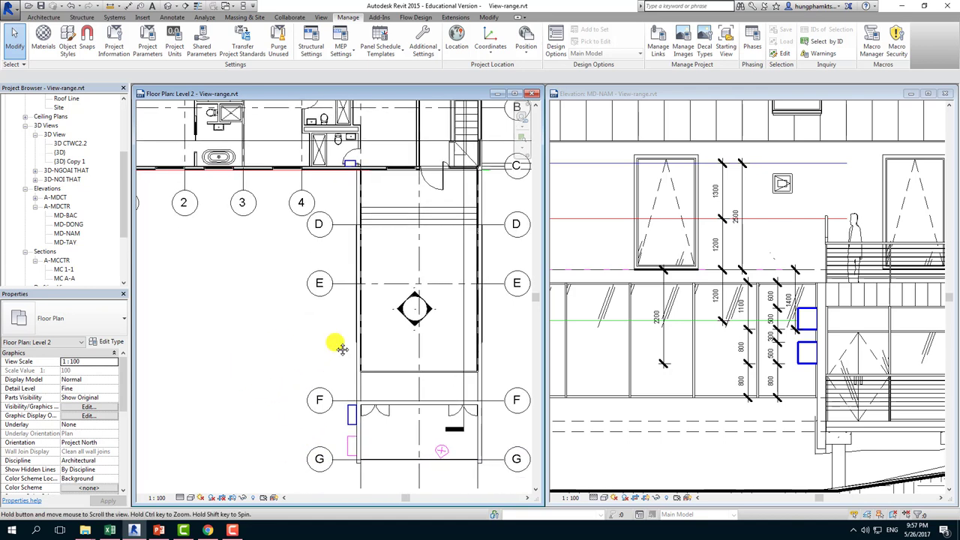
pyautogui.moveTo(324, 361); pyautogui.dragTo(338, 343, button='middle')
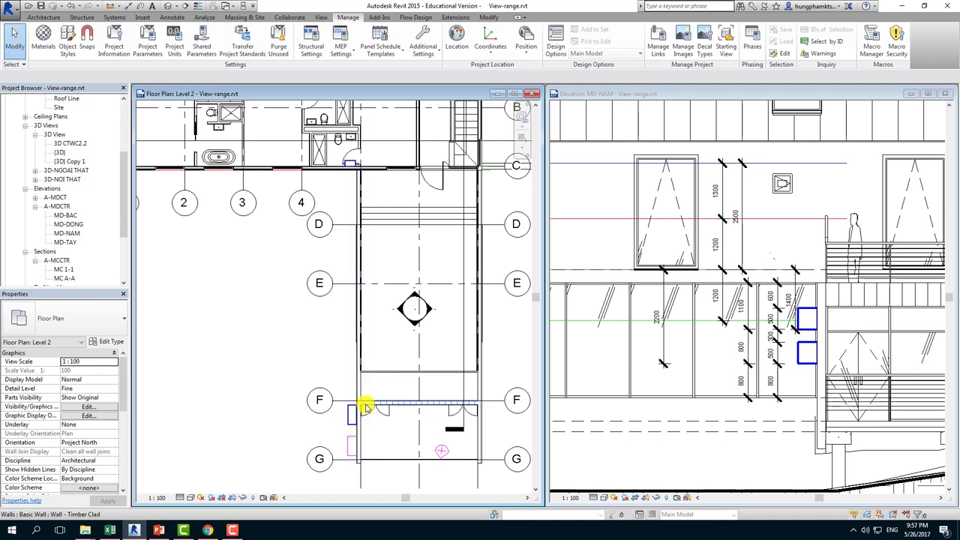
pyautogui.scroll(-1, 337, 394)
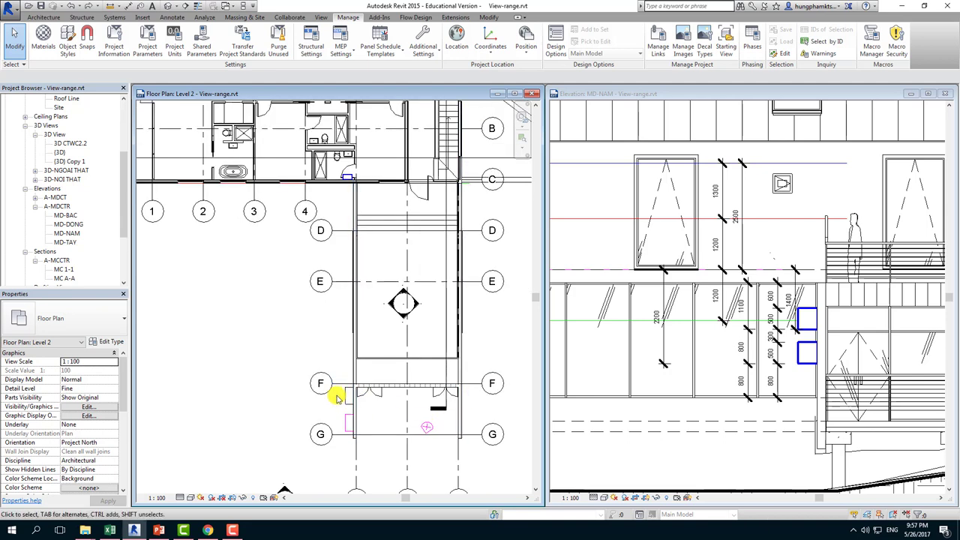
pyautogui.click(377, 352)
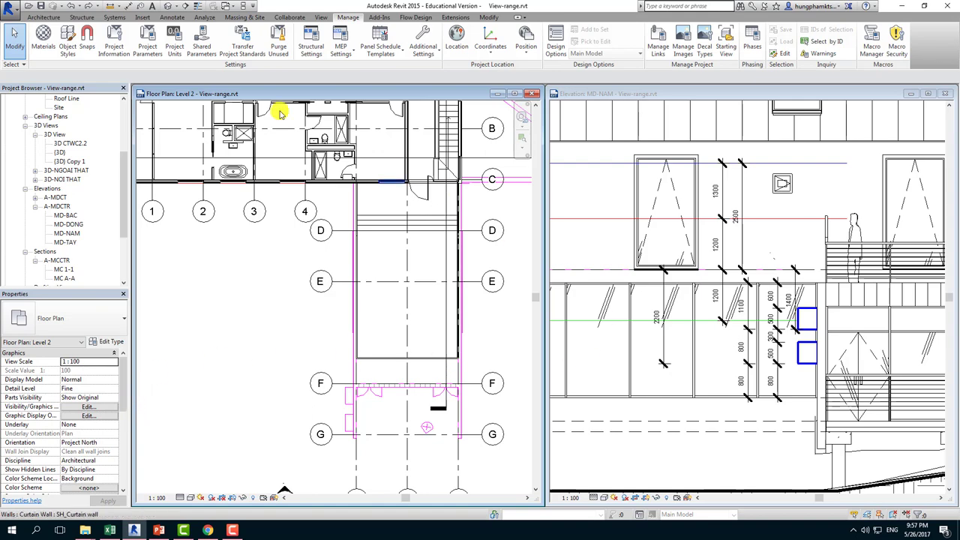
pyautogui.click(67, 41)
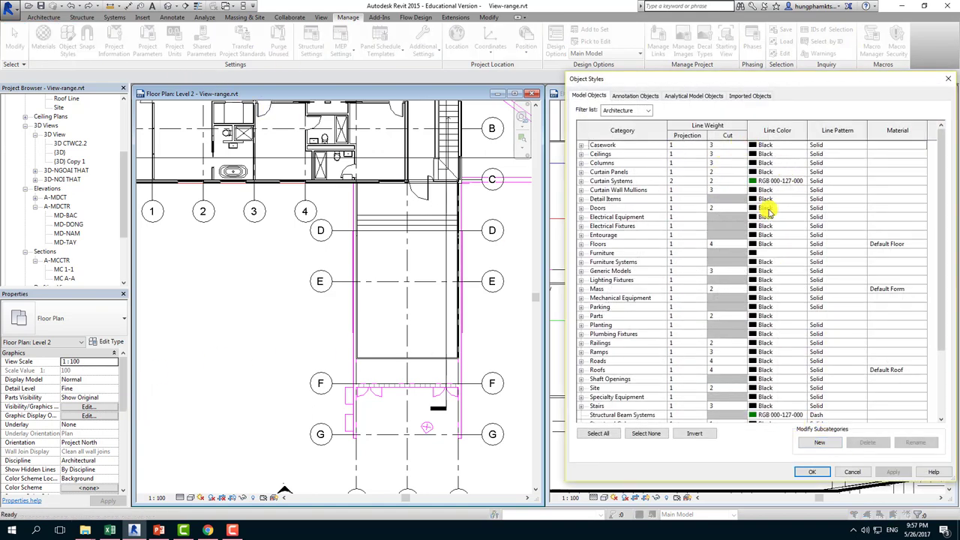
# Step: Close Object Styles, make the MD-NAM elevation active, and select then deselect a wall
pyautogui.click(810, 471)
pyautogui.click(708, 448)
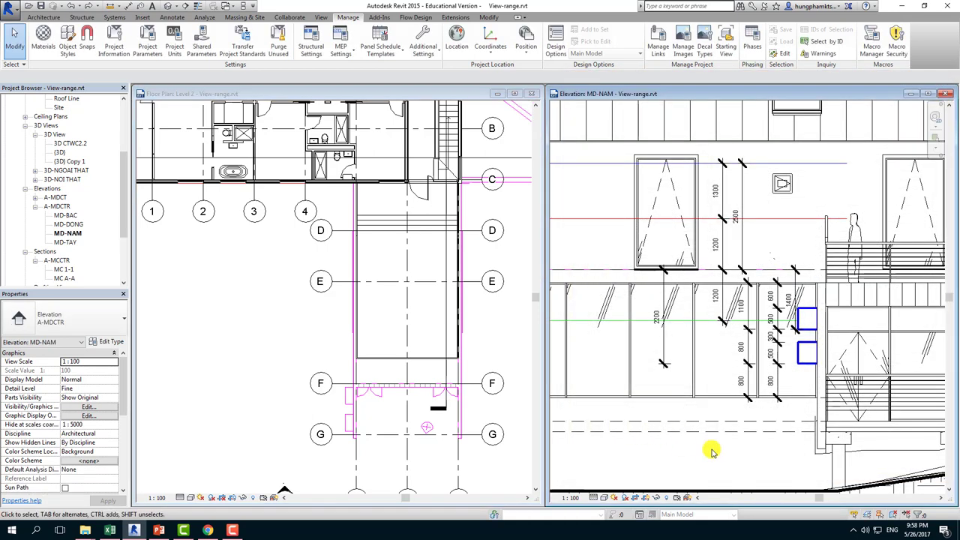
pyautogui.click(694, 439)
pyautogui.press('Escape')
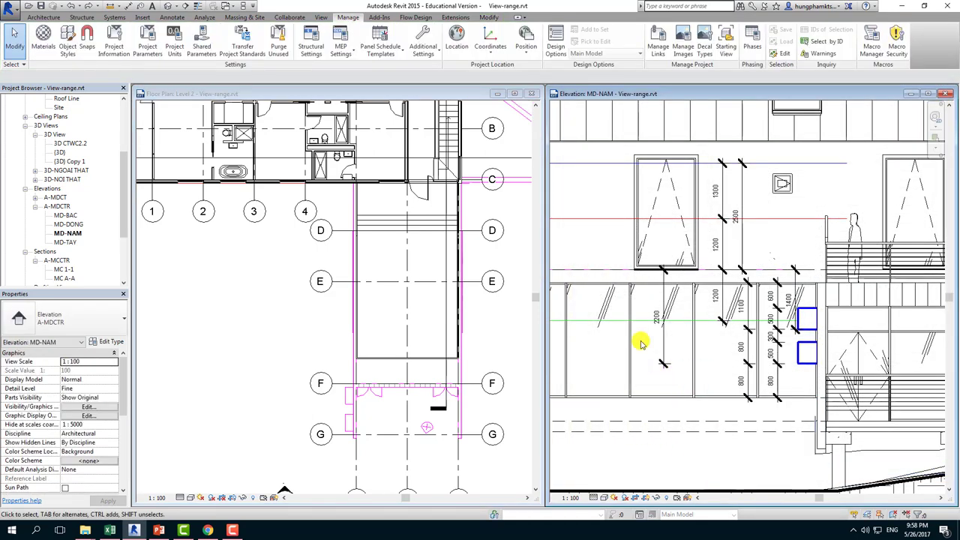
# Step: Briefly reopen Object Styles, then select and deselect a casework cabinet in the elevation
pyautogui.click(66, 37)
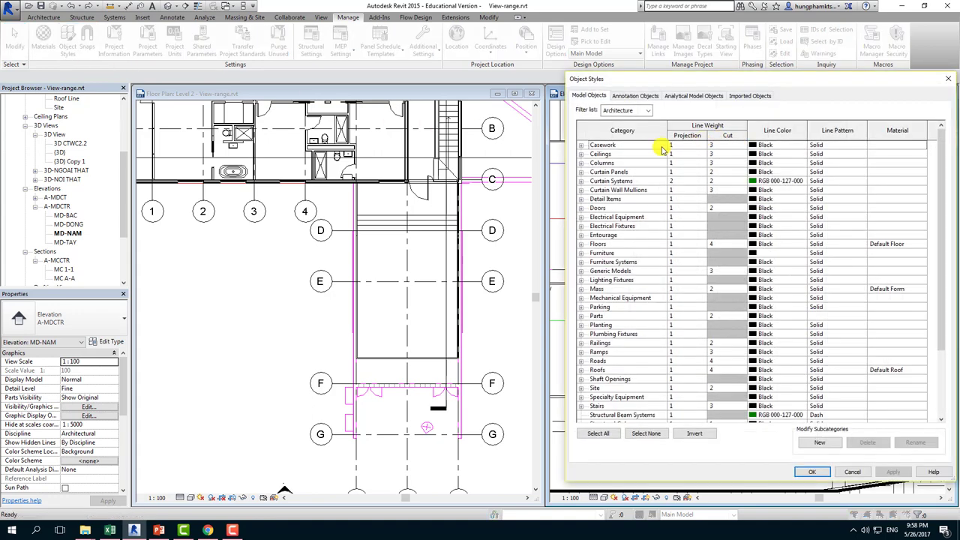
pyautogui.press('Escape')
pyautogui.click(807, 366)
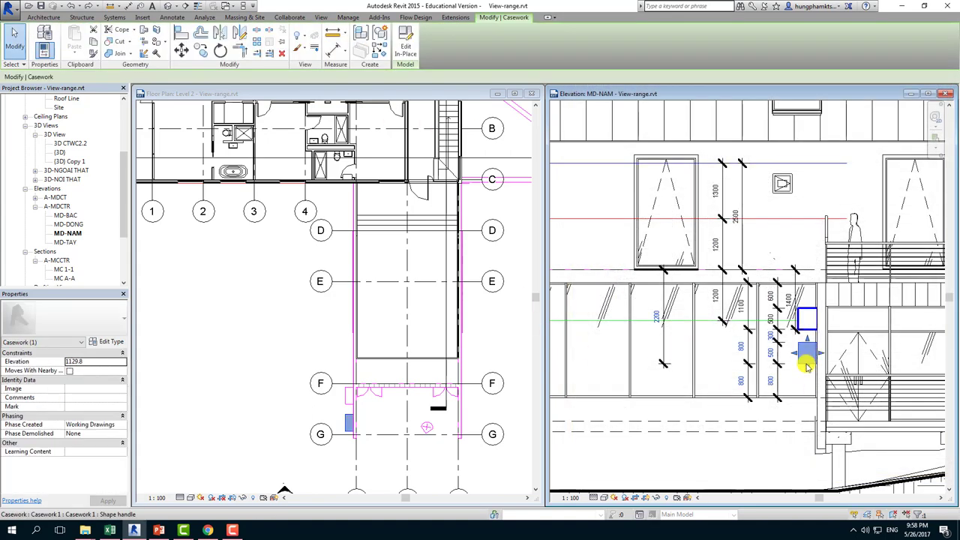
pyautogui.press('Escape')
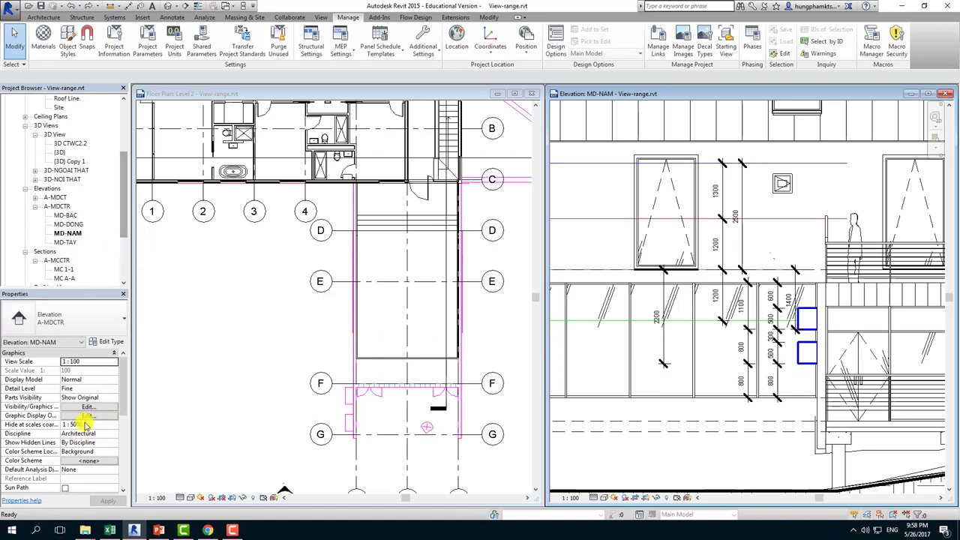
pyautogui.scroll(-2, 73, 431)
pyautogui.scroll(-2, 79, 454)
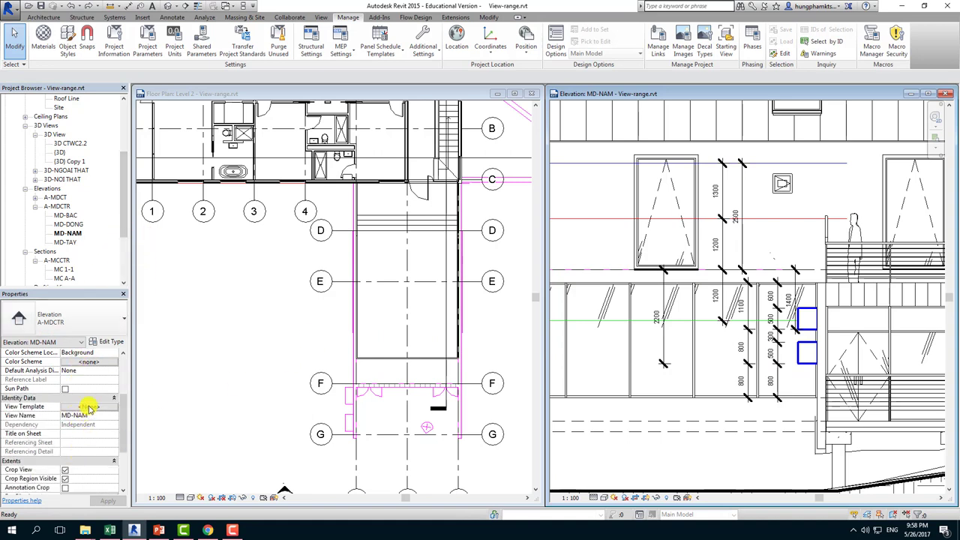
pyautogui.scroll(-2, 82, 454)
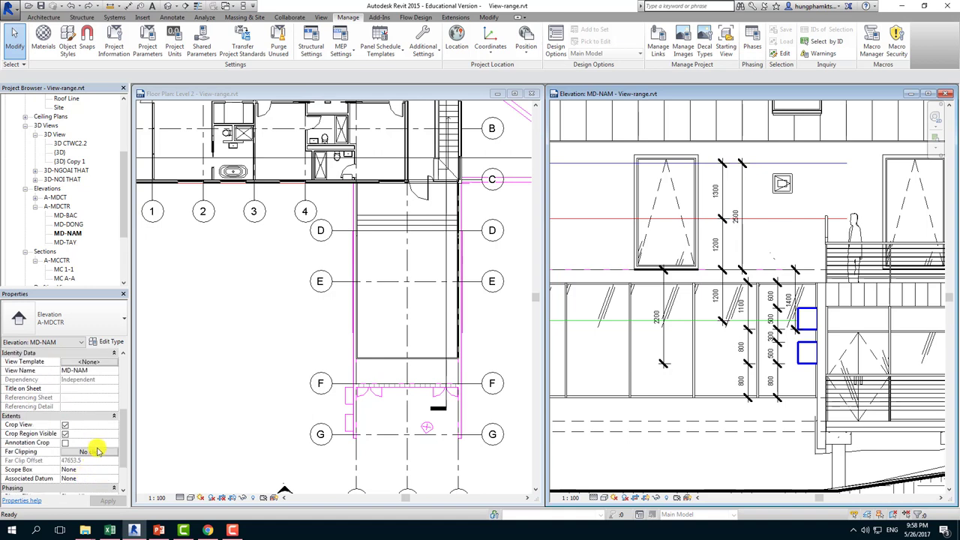
# Step: Reapply a -1500 Bottom offset in Level 2's View Range and confirm with OK
pyautogui.click(196, 377)
pyautogui.scroll(-2, 78, 448)
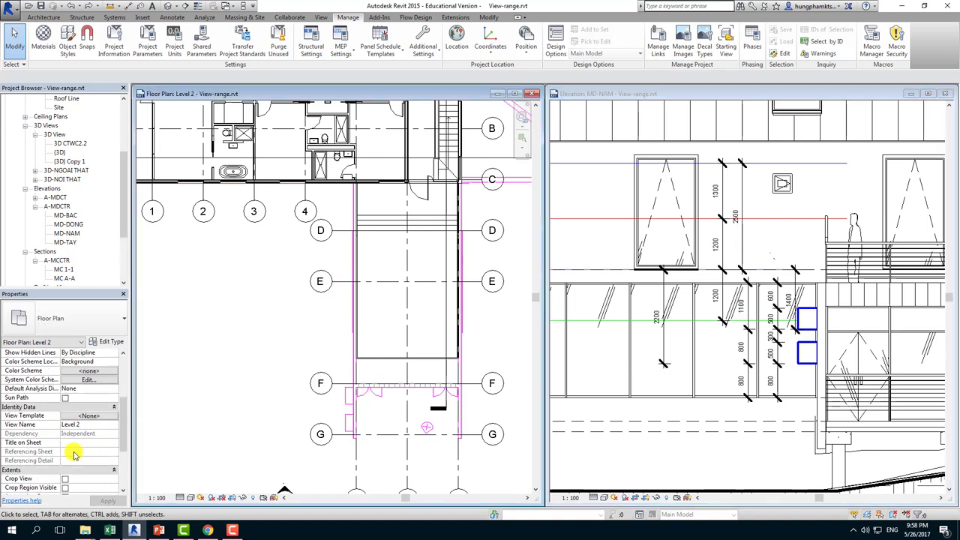
pyautogui.scroll(-2, 75, 453)
pyautogui.scroll(-1, 86, 477)
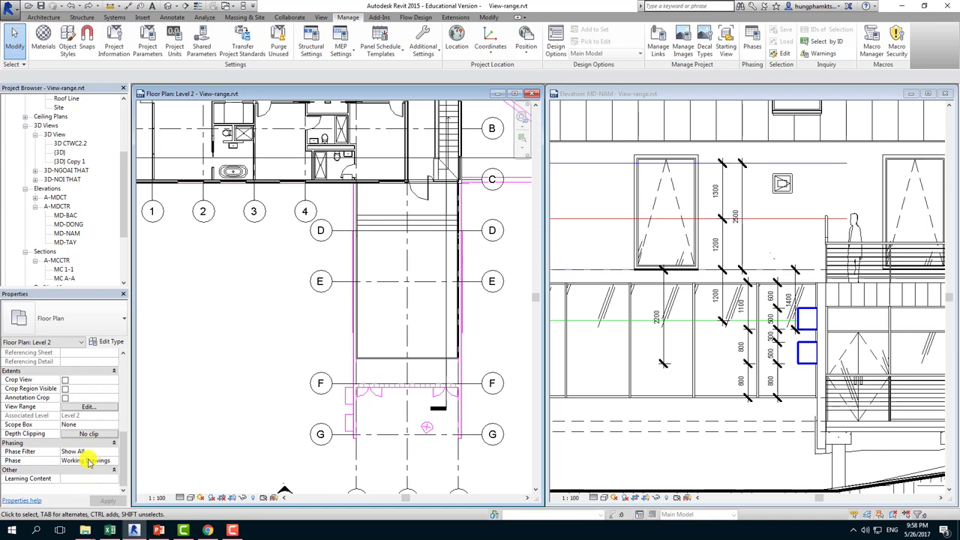
pyautogui.click(89, 407)
pyautogui.doubleClick(223, 111)
pyautogui.write('-1500')
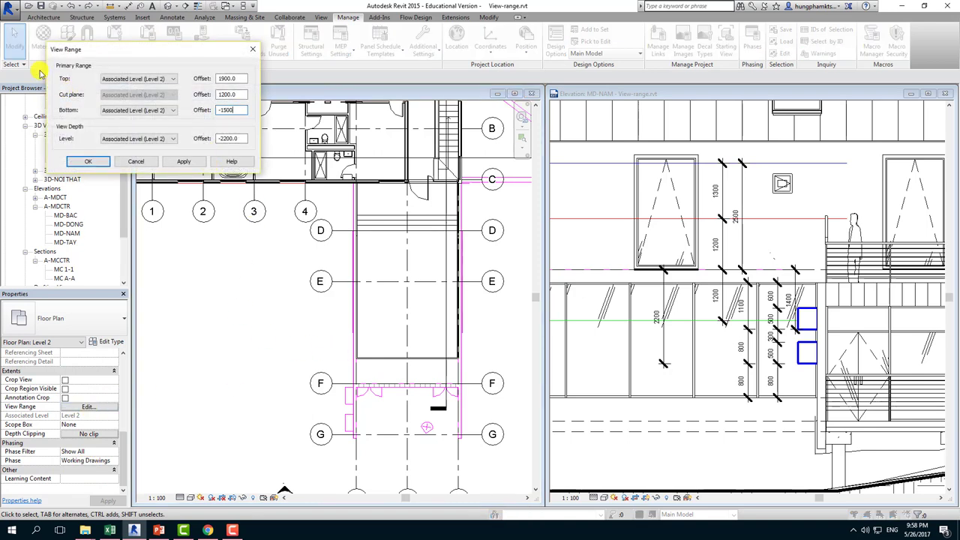
pyautogui.click(183, 162)
pyautogui.click(75, 163)
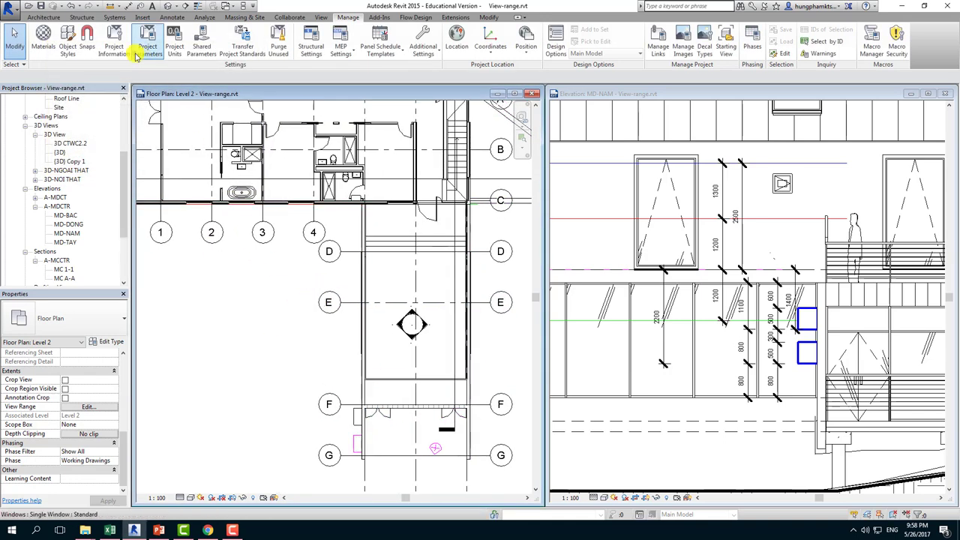
pyautogui.click(67, 37)
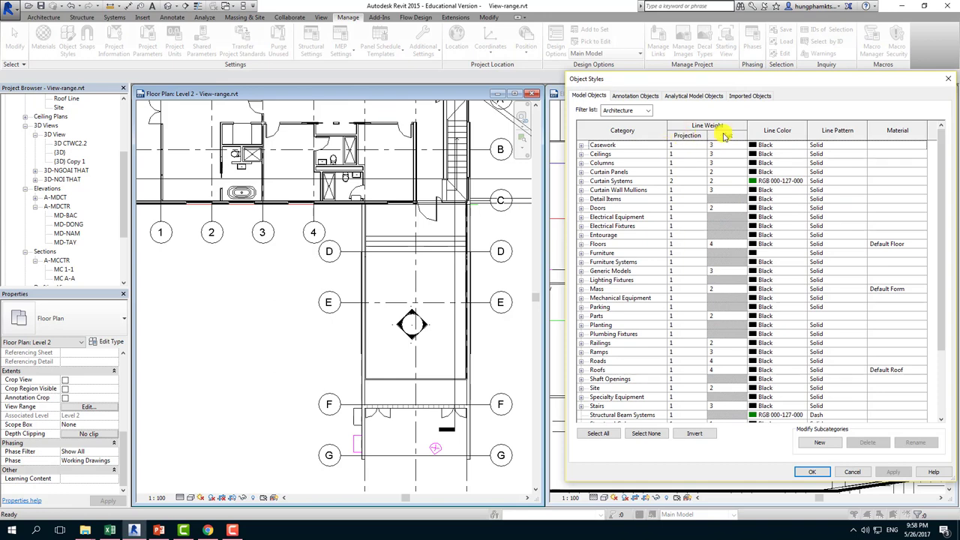
pyautogui.click(948, 78)
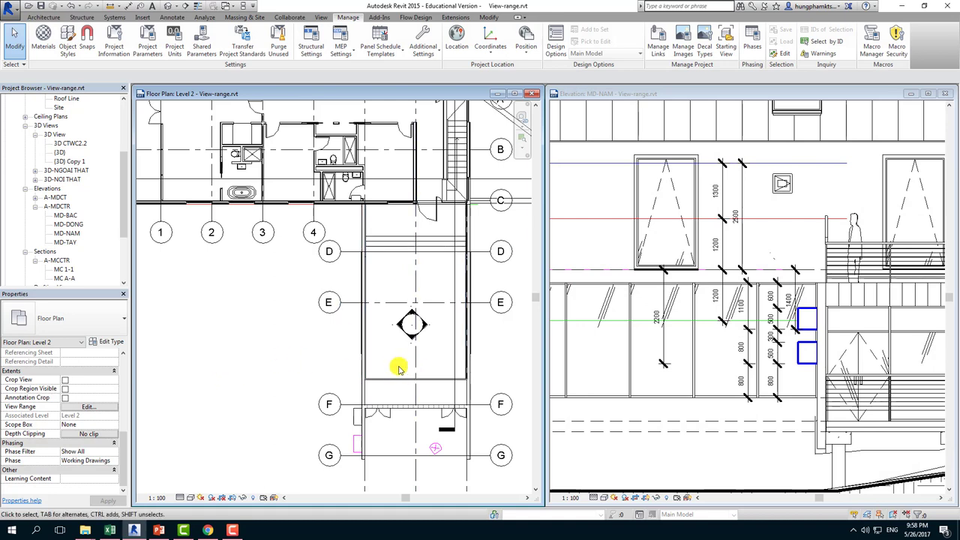
pyautogui.scroll(-1, 400, 369)
pyautogui.scroll(-1, 337, 368)
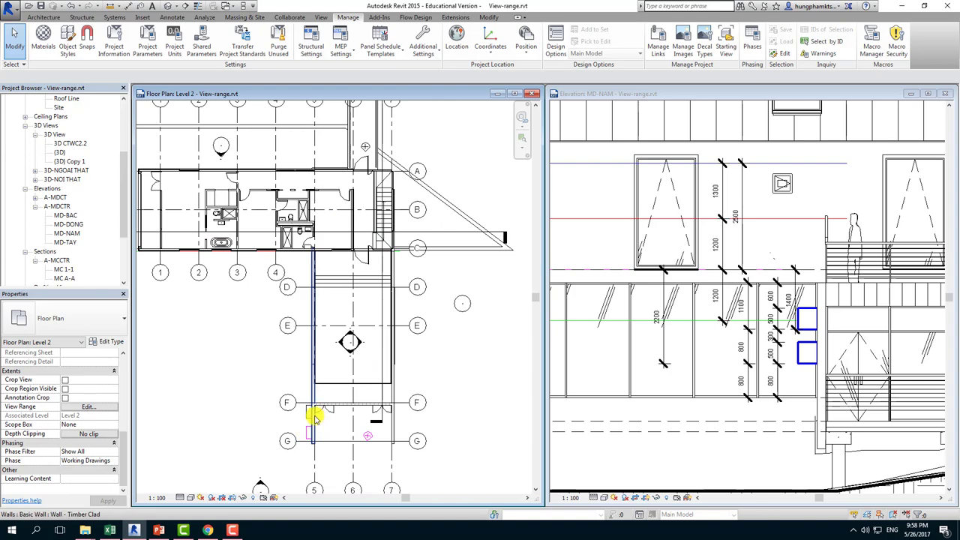
# Step: Open Level 2's Visibility/Graphics with VG and set Casework projection line colour to Red
pyautogui.press('v')
pyautogui.press('g')
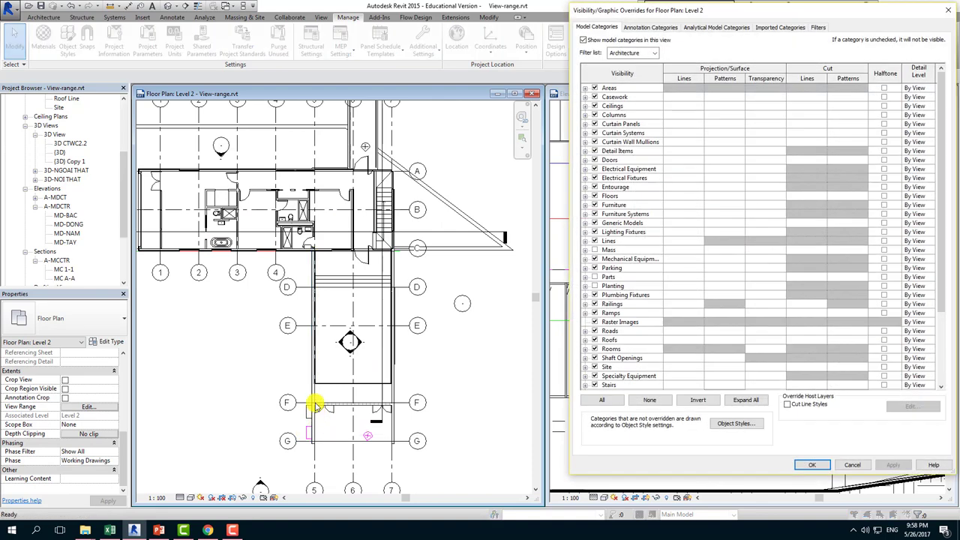
pyautogui.click(636, 98)
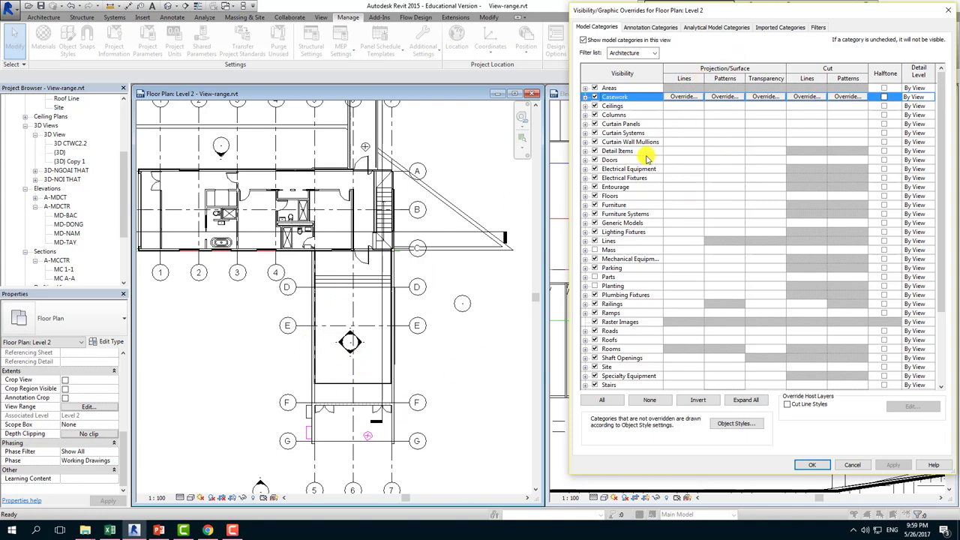
pyautogui.click(684, 97)
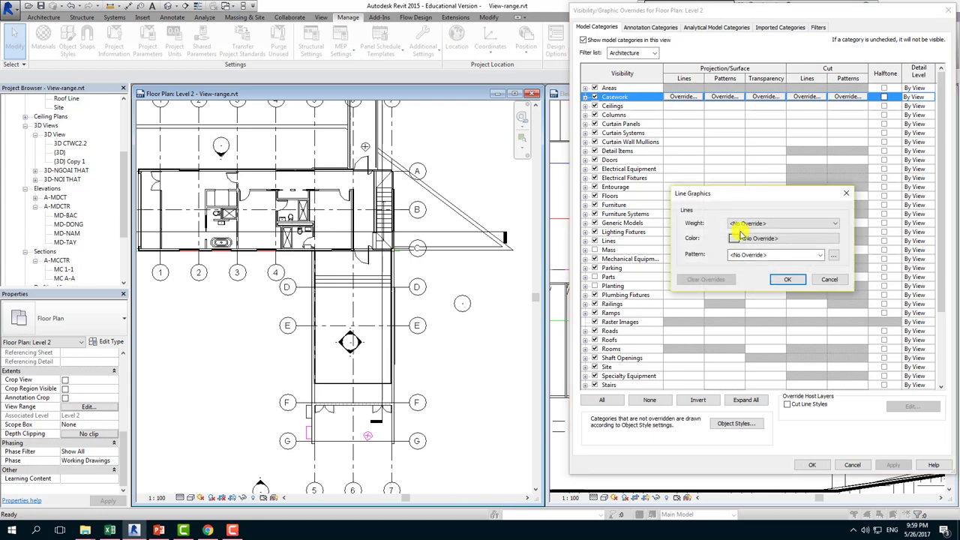
pyautogui.click(739, 237)
pyautogui.click(672, 252)
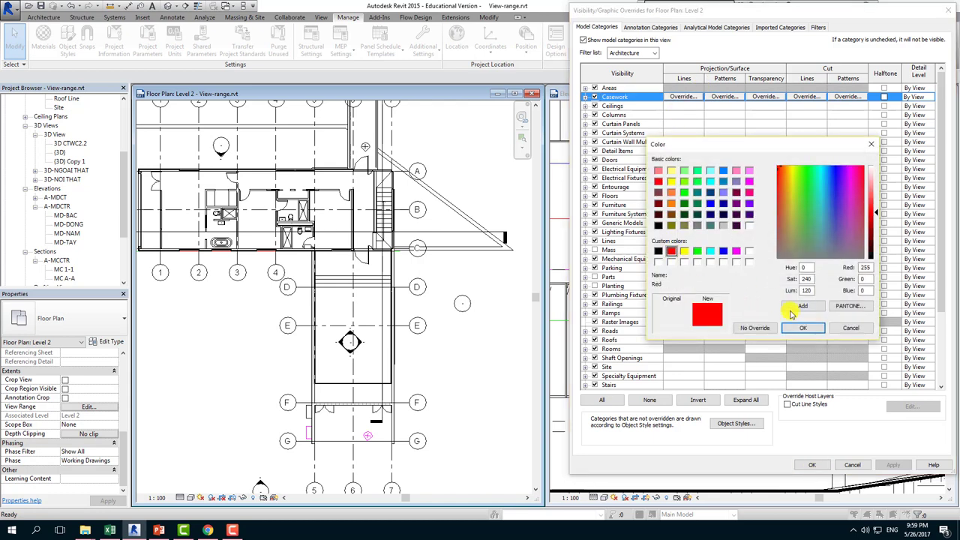
pyautogui.click(808, 330)
# Step: Give the Casework projection lines a Solid pattern and weight 5, then apply
pyautogui.click(760, 255)
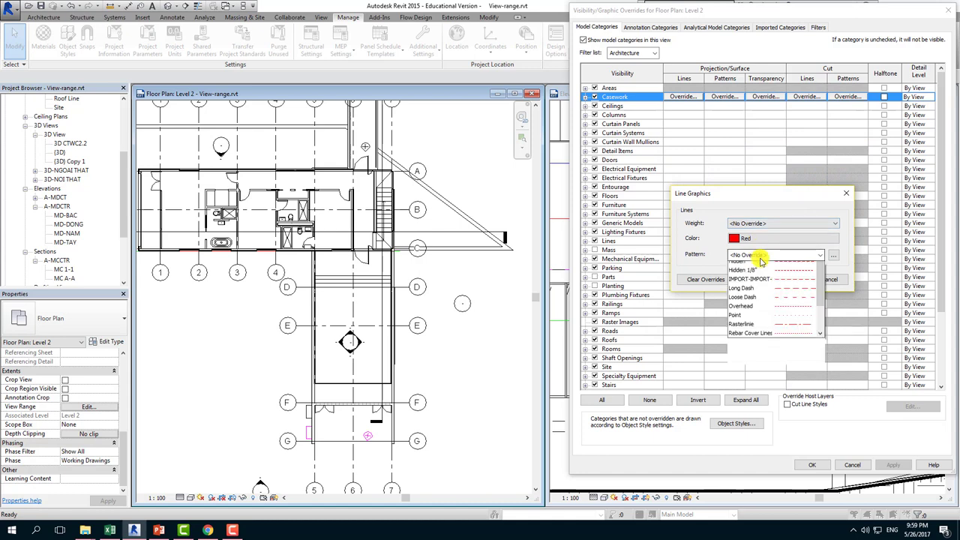
pyautogui.click(758, 257)
pyautogui.click(758, 256)
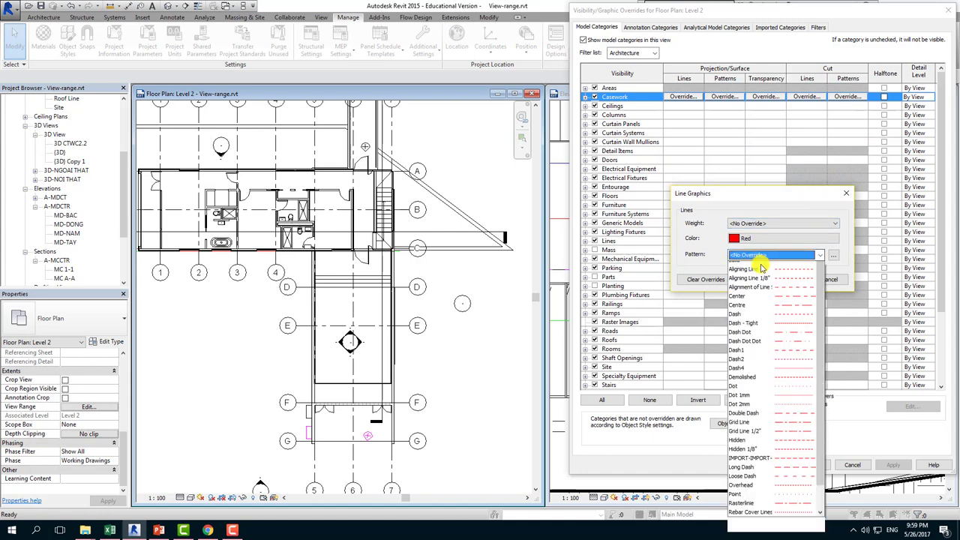
pyautogui.click(762, 275)
pyautogui.click(750, 223)
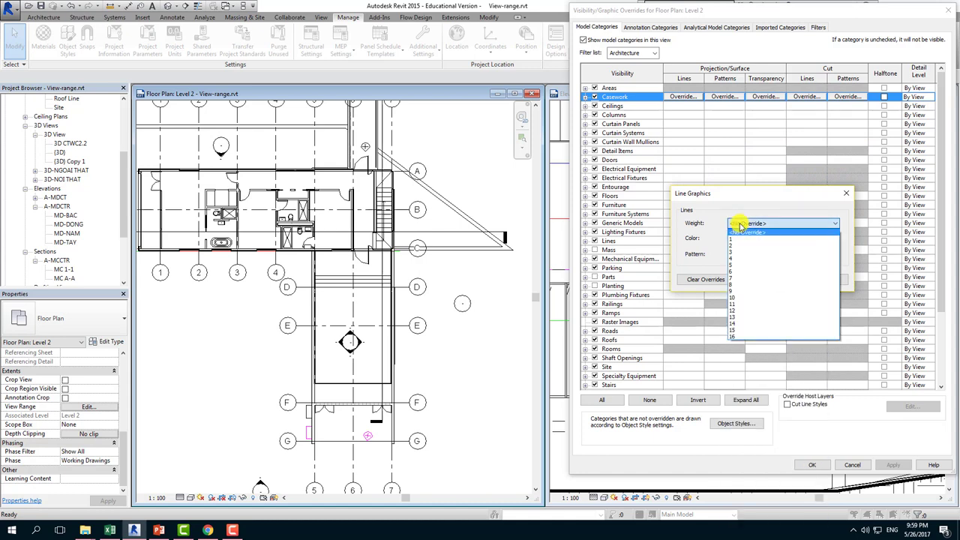
pyautogui.click(747, 270)
pyautogui.click(786, 279)
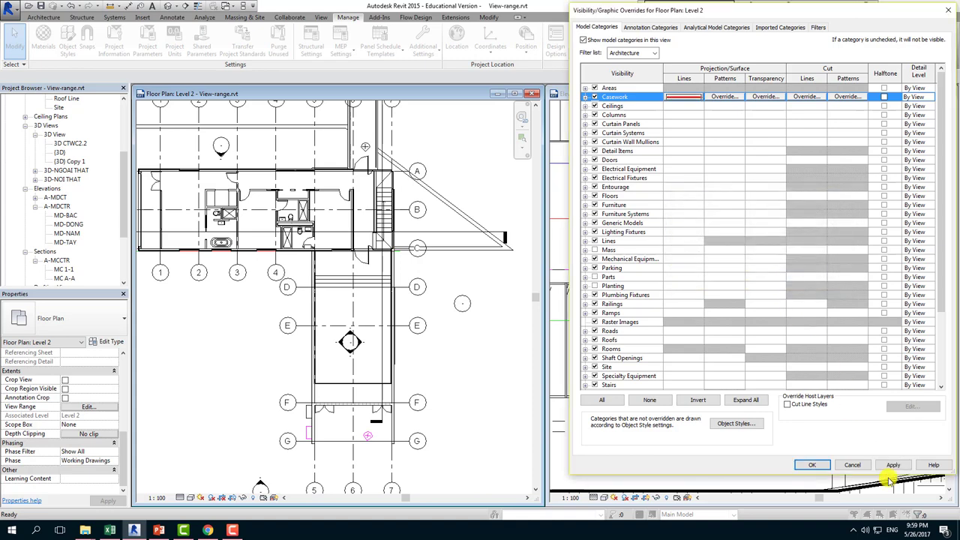
pyautogui.click(892, 465)
pyautogui.click(853, 465)
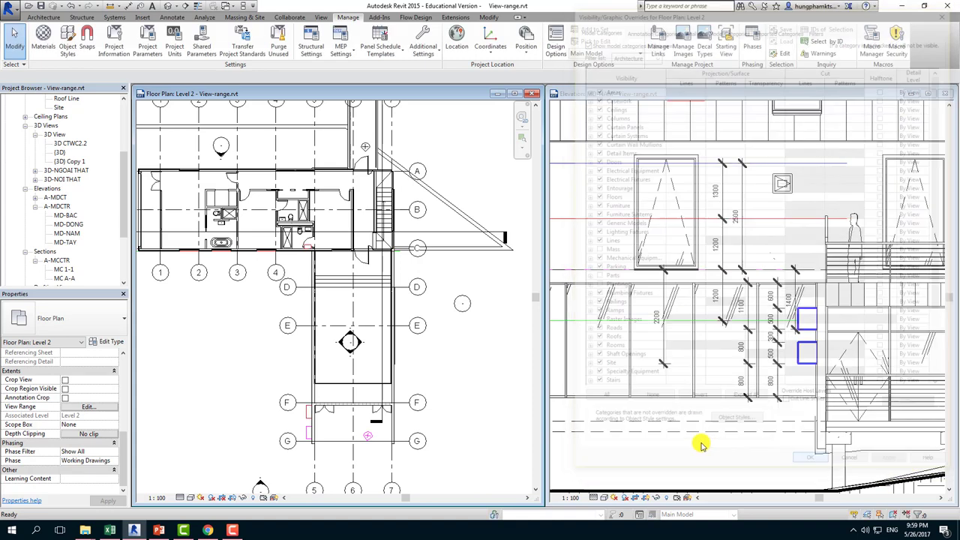
pyautogui.scroll(2, 315, 420)
pyautogui.scroll(3, 282, 405)
pyautogui.scroll(-2, 322, 322)
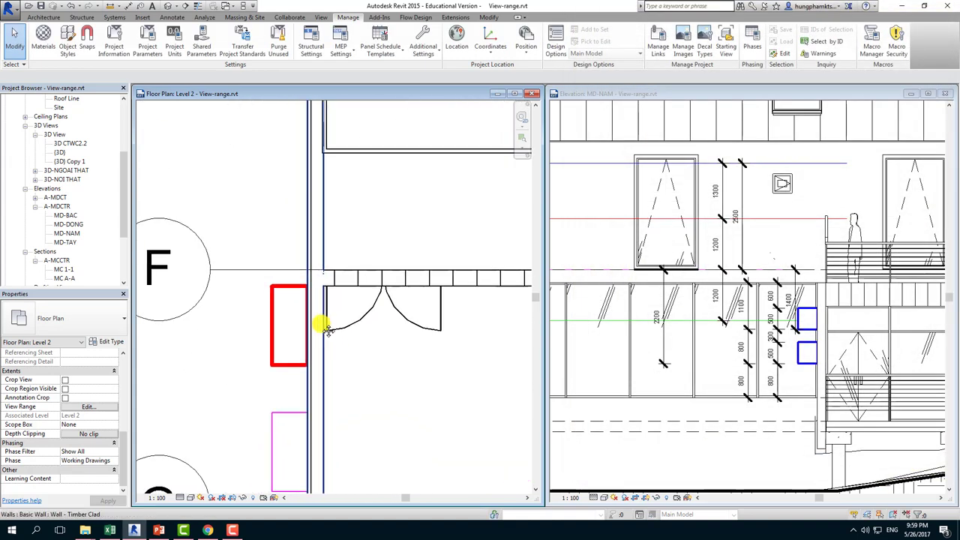
pyautogui.scroll(-1, 330, 321)
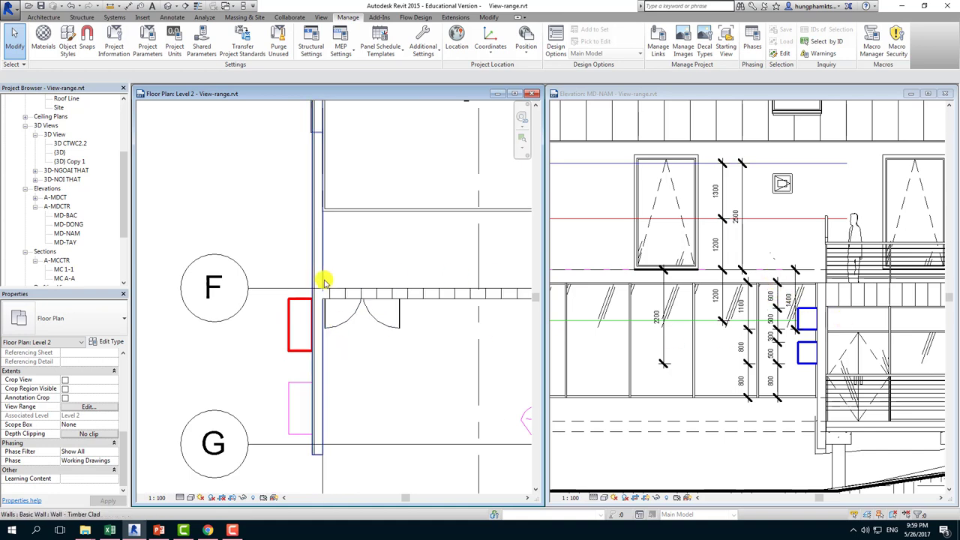
pyautogui.scroll(-1, 375, 360)
pyautogui.scroll(-2, 383, 300)
pyautogui.moveTo(384, 246)
pyautogui.mouseDown(button='middle')
pyautogui.moveTo(360, 293)
pyautogui.moveTo(442, 330)
pyautogui.moveTo(272, 269)
pyautogui.mouseUp(button='middle')
pyautogui.scroll(1, 334, 244)
pyautogui.scroll(1, 345, 210)
pyautogui.scroll(-1, 309, 298)
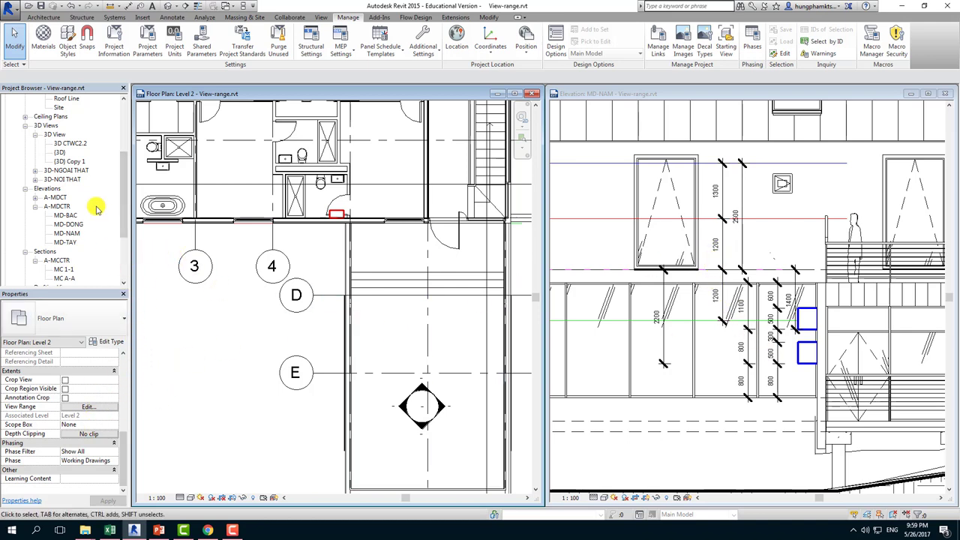
# Step: Expand the A-MBLS group and open the MBLS-TANG 1 floor plan
pyautogui.click(75, 224)
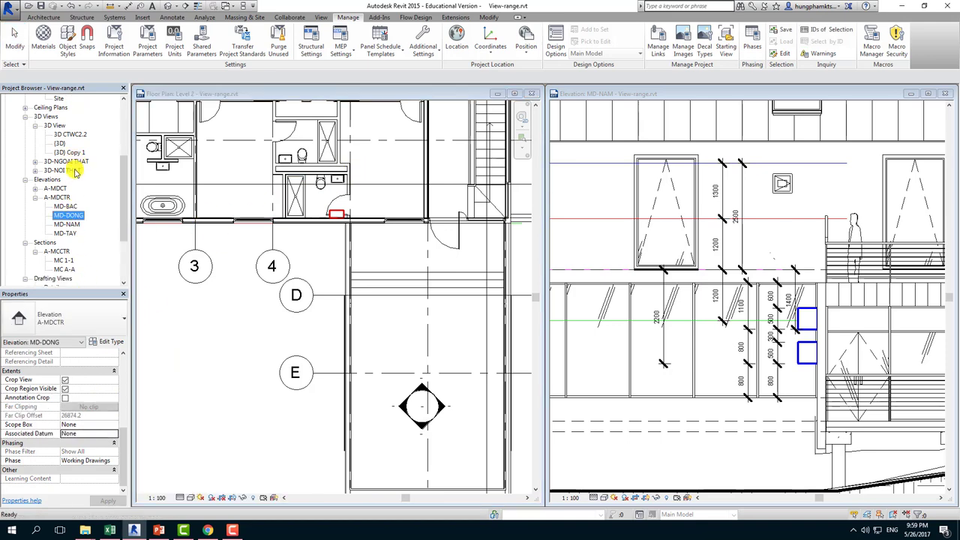
pyautogui.scroll(2, 64, 135)
pyautogui.scroll(1, 66, 122)
pyautogui.doubleClick(64, 118)
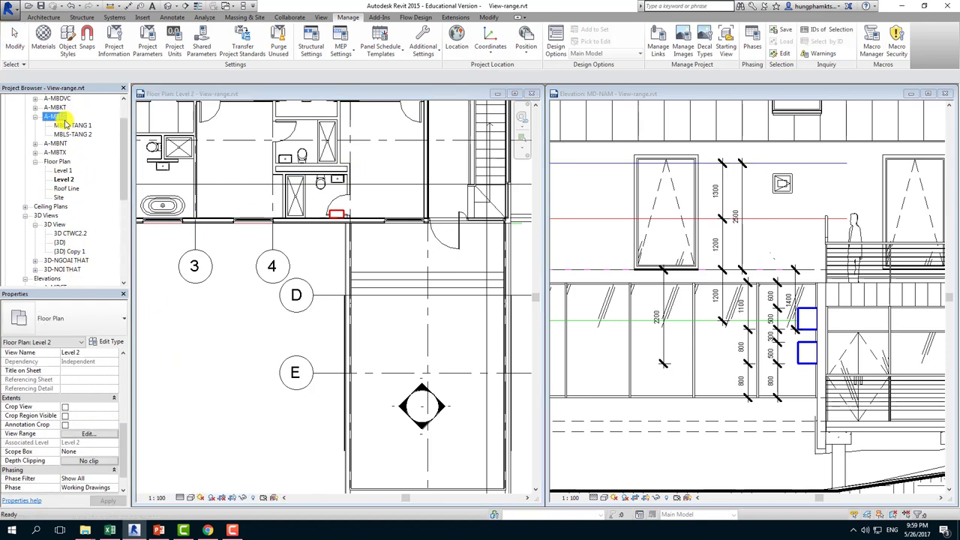
pyautogui.doubleClick(73, 125)
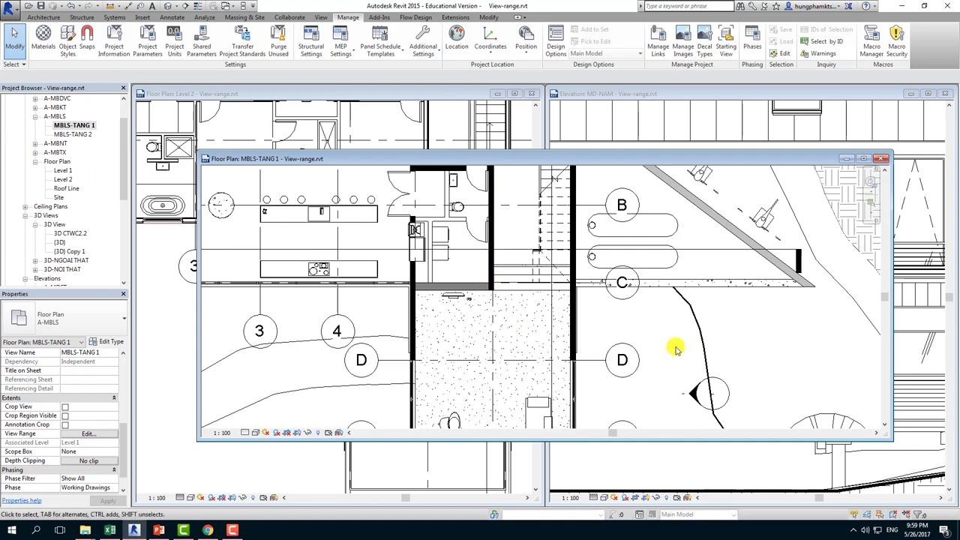
pyautogui.scroll(-3, 754, 335)
pyautogui.scroll(-2, 705, 330)
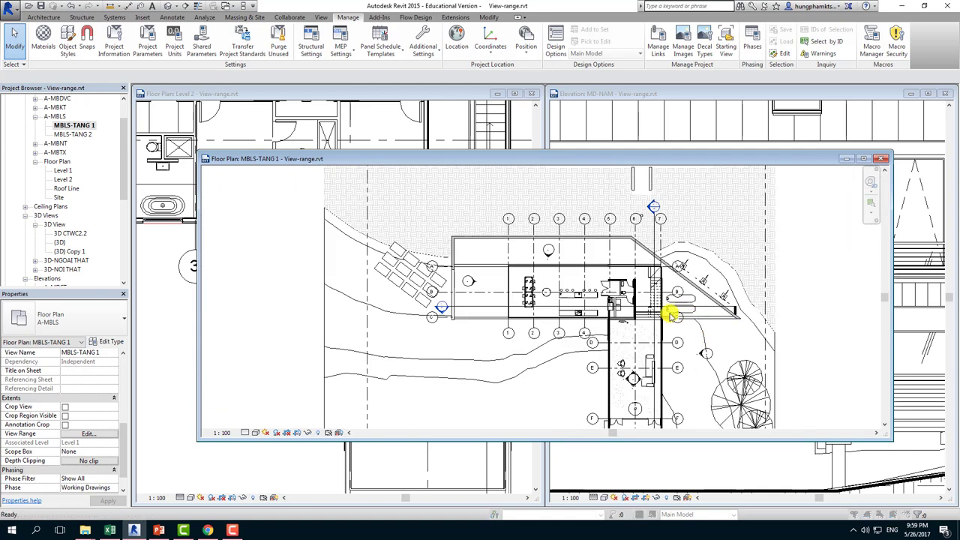
# Step: Check MBLS-TANG 1's Visibility/Graphics and View Range, closing both without changes
pyautogui.press('v')
pyautogui.press('v')
pyautogui.press('Escape')
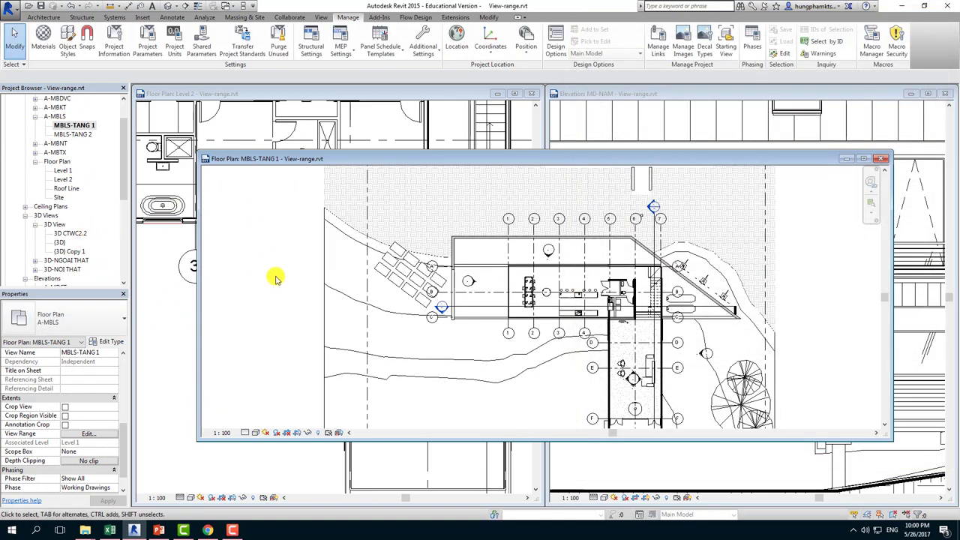
pyautogui.scroll(-3, 97, 381)
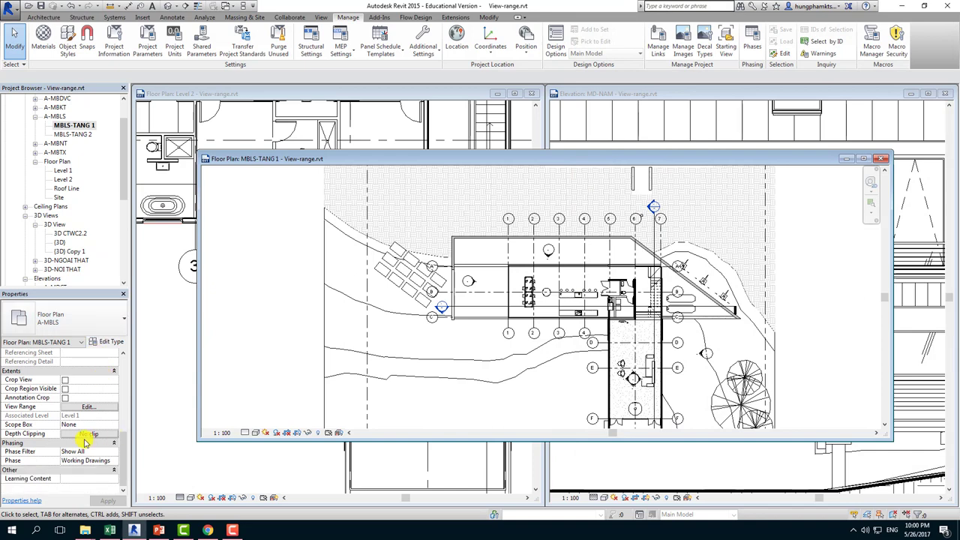
pyautogui.click(83, 406)
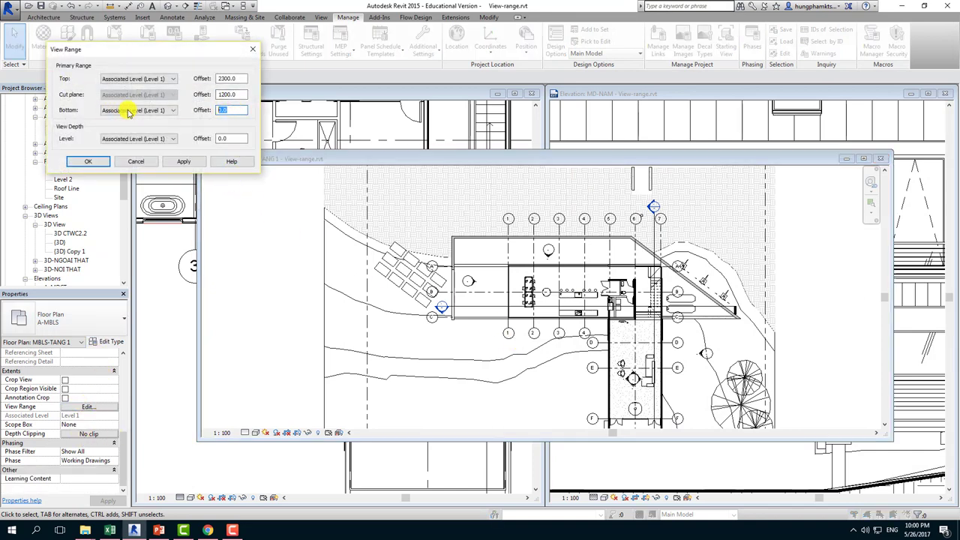
pyautogui.press('Escape')
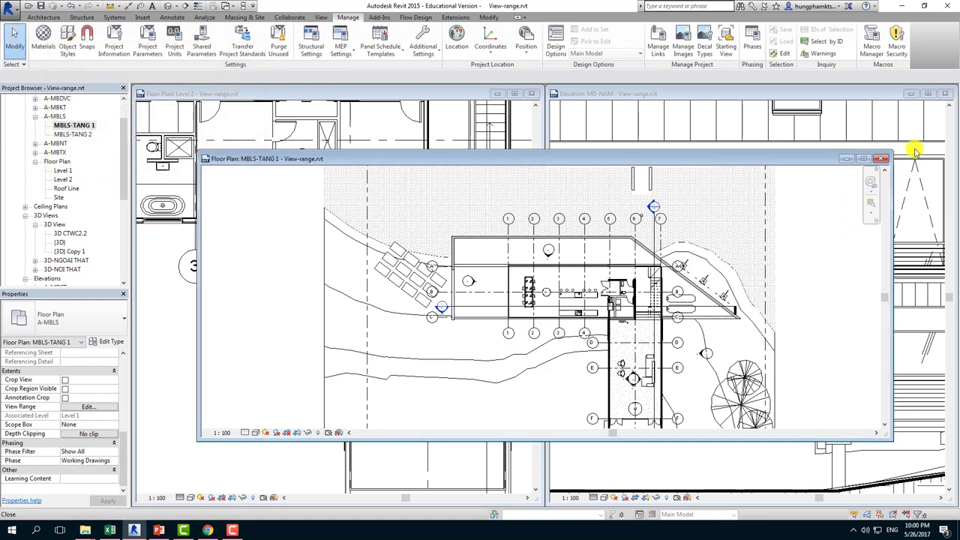
# Step: Close the MBLS-TANG 1 window and zoom in and out around the Level 2 plan
pyautogui.click(884, 156)
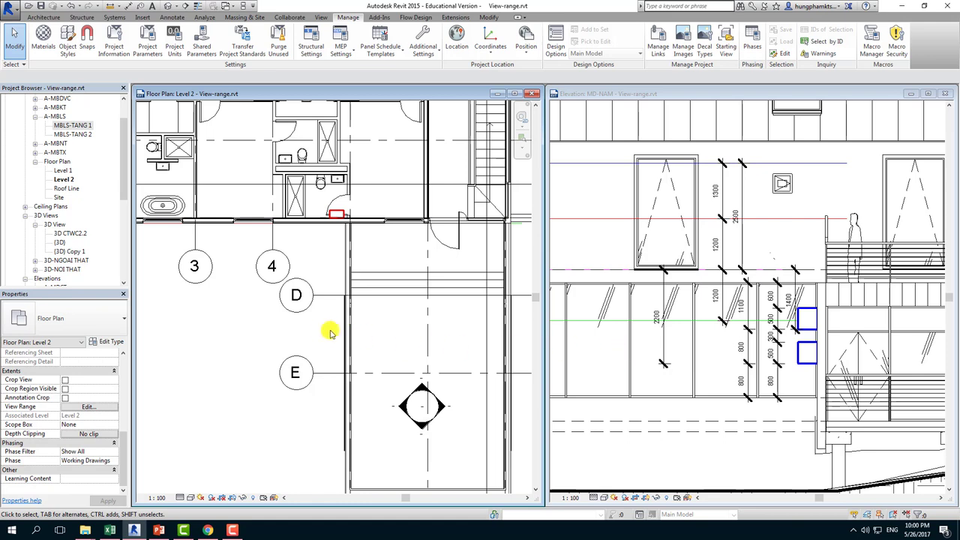
pyautogui.scroll(-2, 317, 360)
pyautogui.scroll(2, 351, 390)
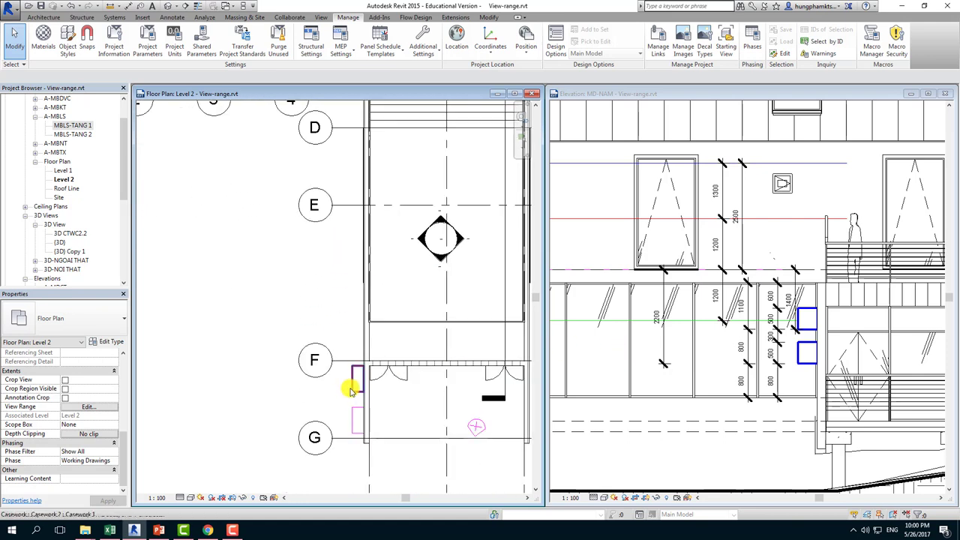
pyautogui.scroll(1, 351, 387)
pyautogui.scroll(1, 351, 388)
pyautogui.scroll(1, 353, 385)
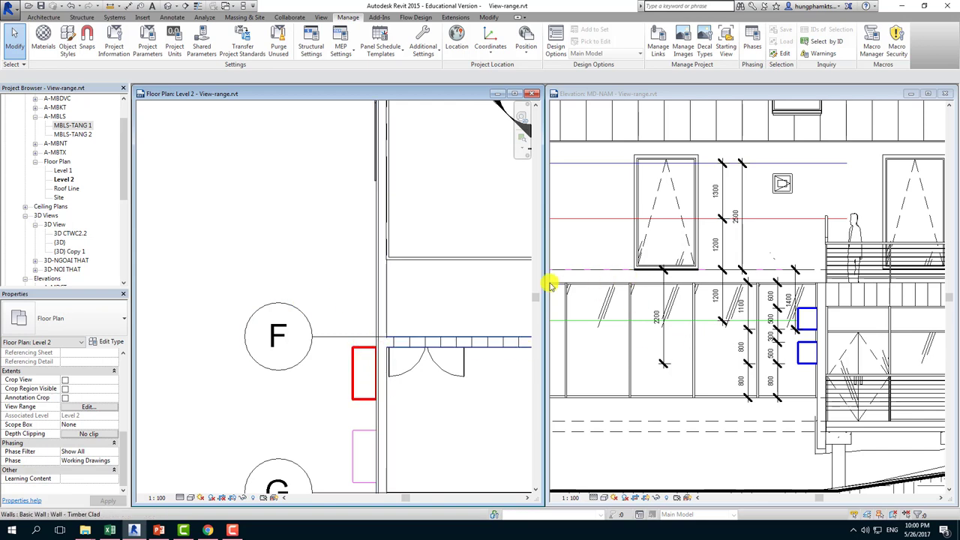
pyautogui.scroll(-2, 339, 332)
pyautogui.scroll(-2, 338, 333)
pyautogui.scroll(-2, 343, 326)
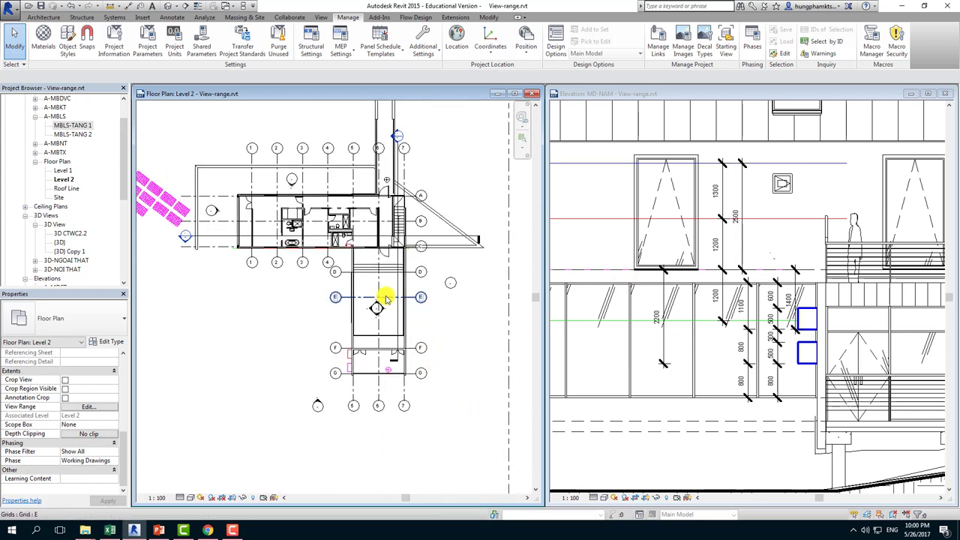
pyautogui.scroll(-1, 385, 365)
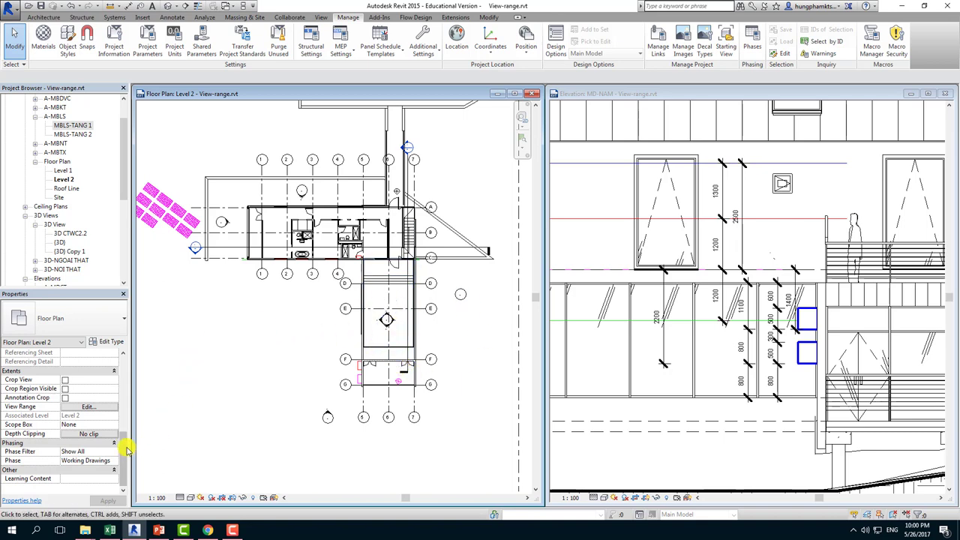
# Step: Scroll the Properties palette to the Underlay field and check the Level 2 plan's underlay setting
pyautogui.moveTo(127, 442); pyautogui.dragTo(131, 409)
pyautogui.scroll(-5, 114, 398)
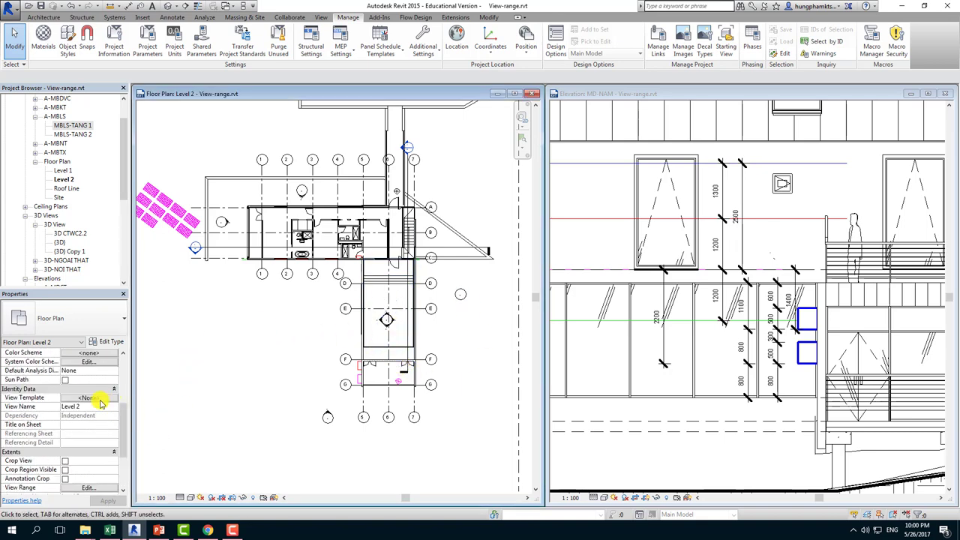
pyautogui.scroll(3, 98, 403)
pyautogui.scroll(1, 88, 368)
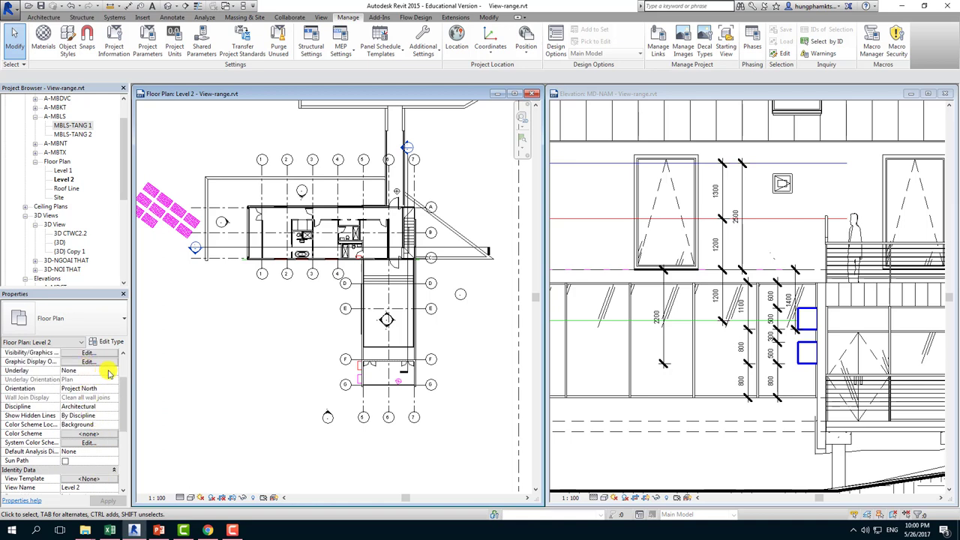
pyautogui.click(109, 373)
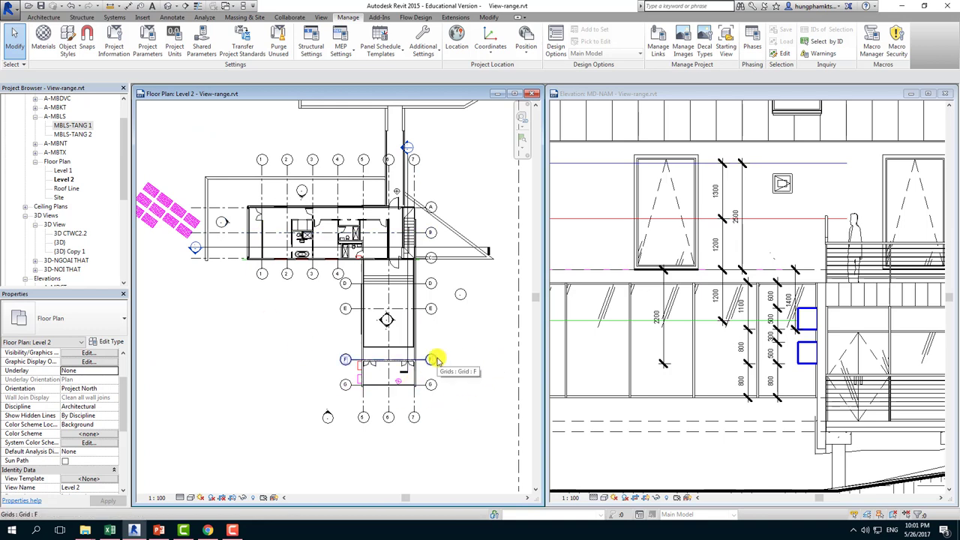
# Step: Zoom in on the red-outlined casework around grid F in the Level 2 plan
pyautogui.scroll(2, 415, 360)
pyautogui.scroll(2, 377, 398)
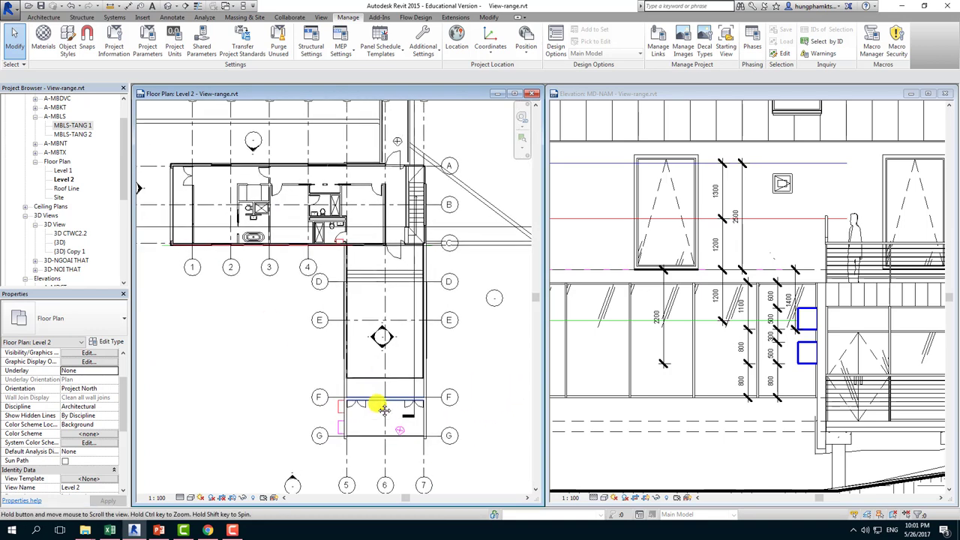
pyautogui.scroll(2, 364, 407)
pyautogui.scroll(1, 310, 419)
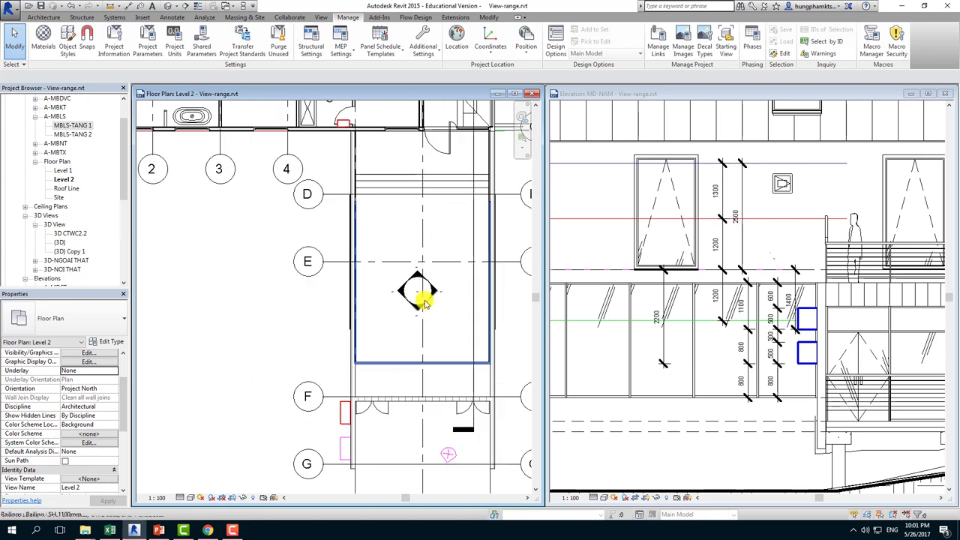